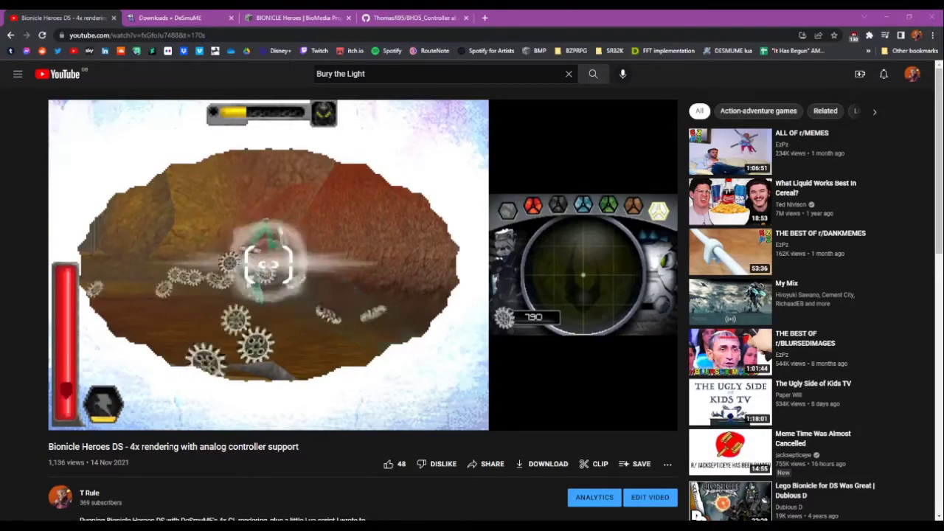
# Step: Give a creator heart to the comment requesting a video on downloading the emulator and getting everything running
pyautogui.scroll(-2, 343, 441)
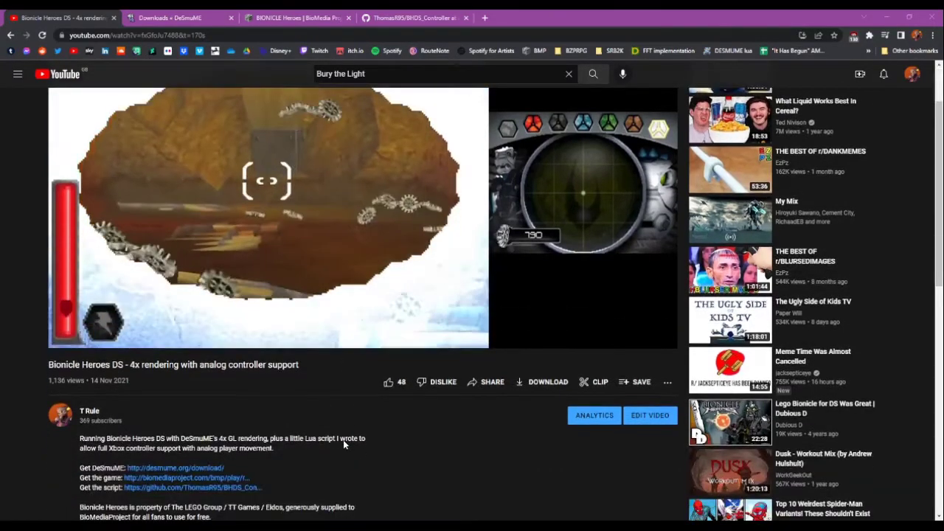
pyautogui.scroll(-8, 366, 425)
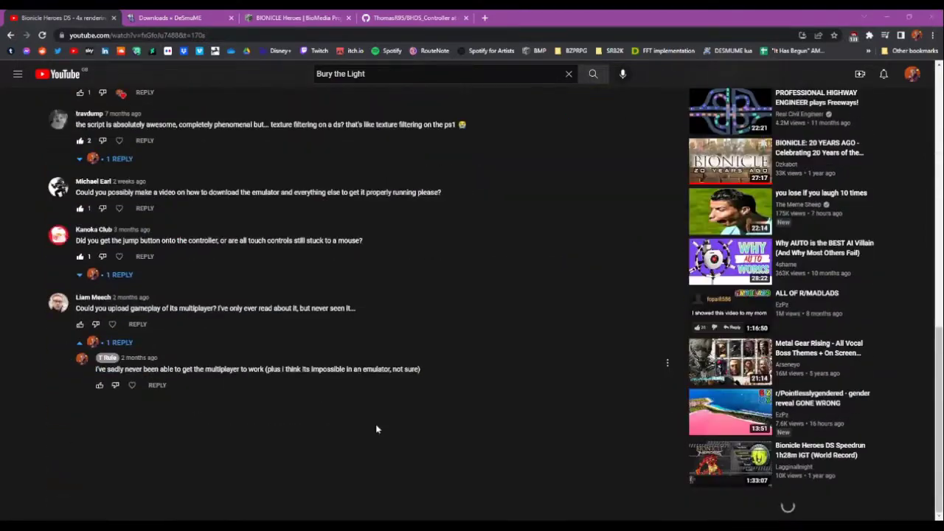
pyautogui.scroll(4, 375, 428)
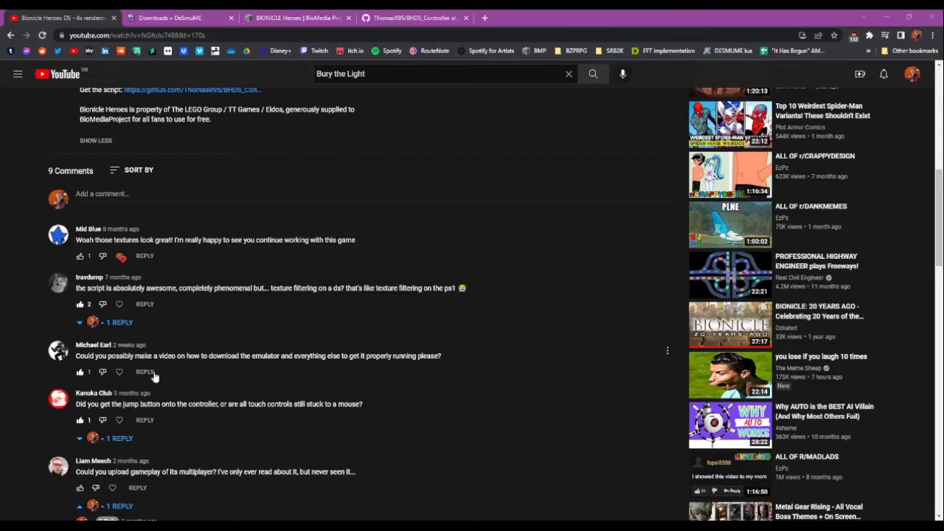
pyautogui.click(119, 373)
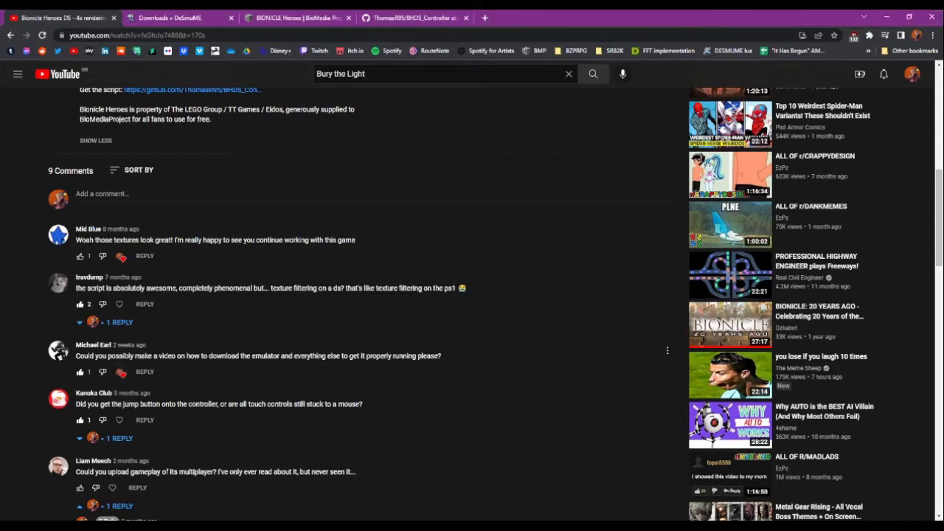
# Step: Open the latest stable release page, release_0_9_13, linked from the DeSmuME downloads page
pyautogui.scroll(3, 452, 403)
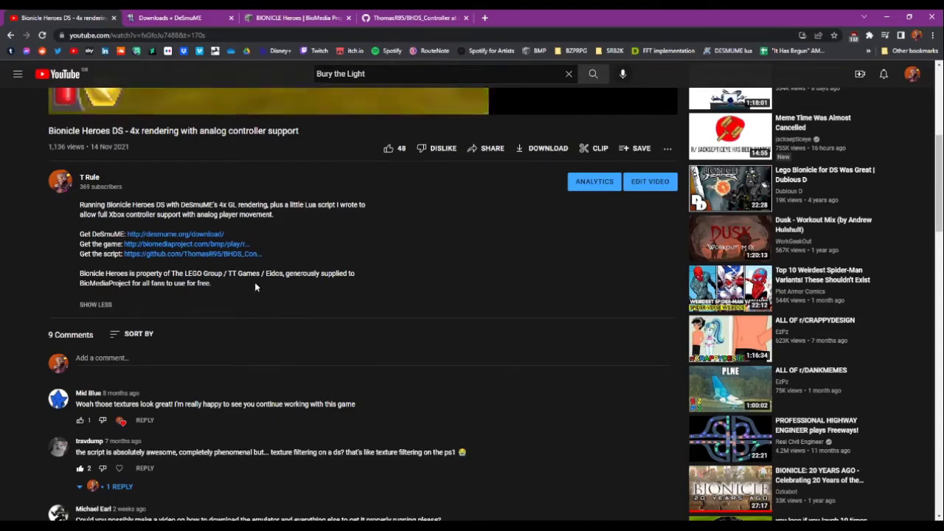
pyautogui.click(169, 17)
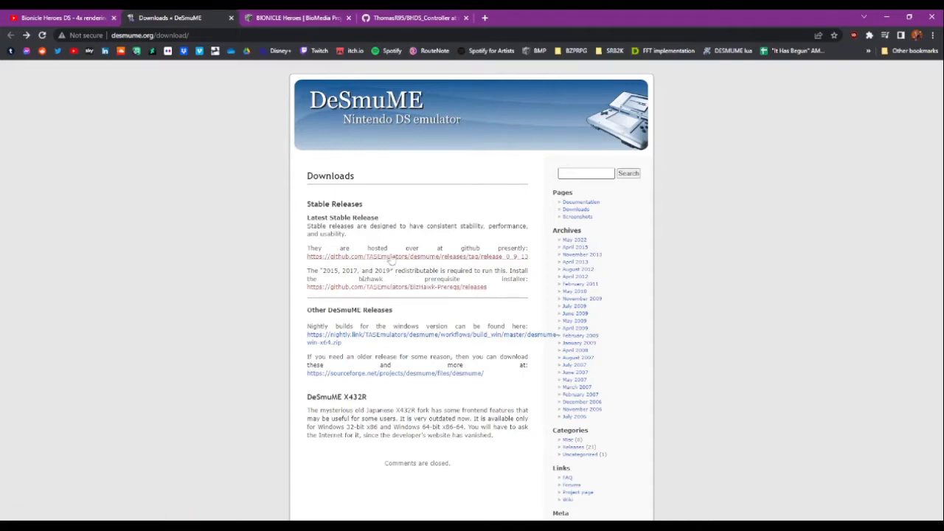
pyautogui.middleClick(389, 259)
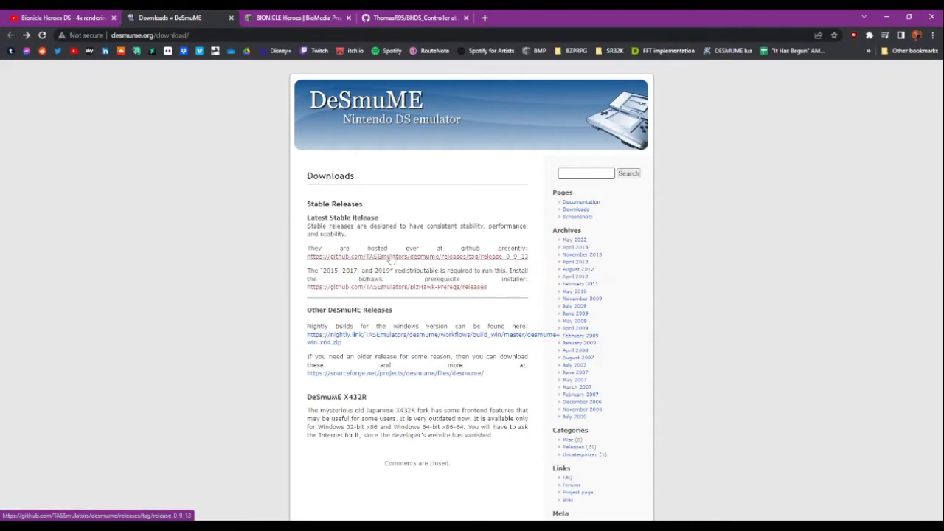
pyautogui.click(301, 16)
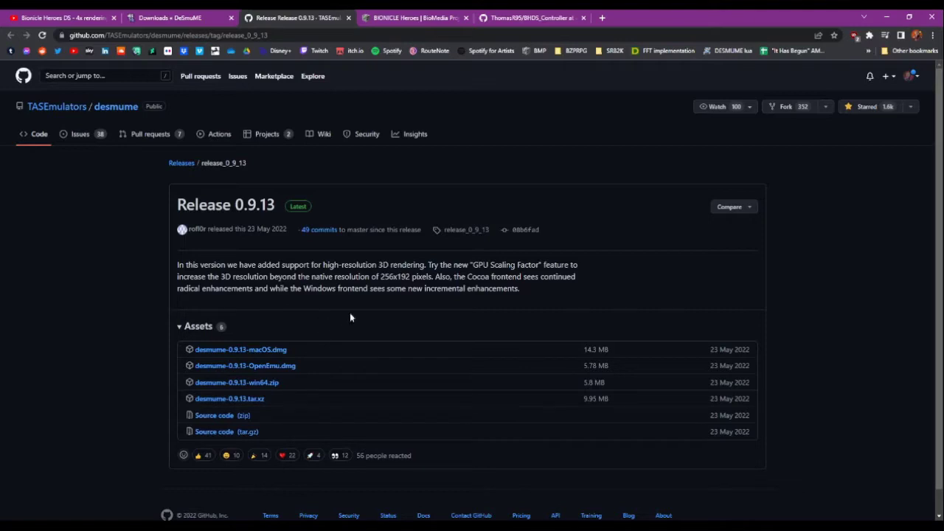
# Step: Download desmume-0.9.13-win64.zip into the BHDS_Demo folder on drive D
pyautogui.click(261, 384)
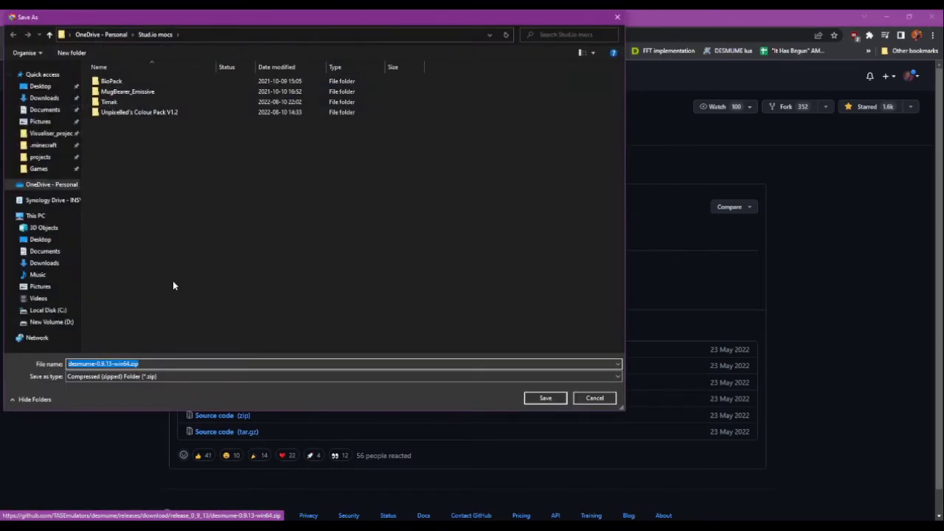
pyautogui.click(59, 323)
pyautogui.scroll(-3, 153, 208)
pyautogui.scroll(3, 140, 170)
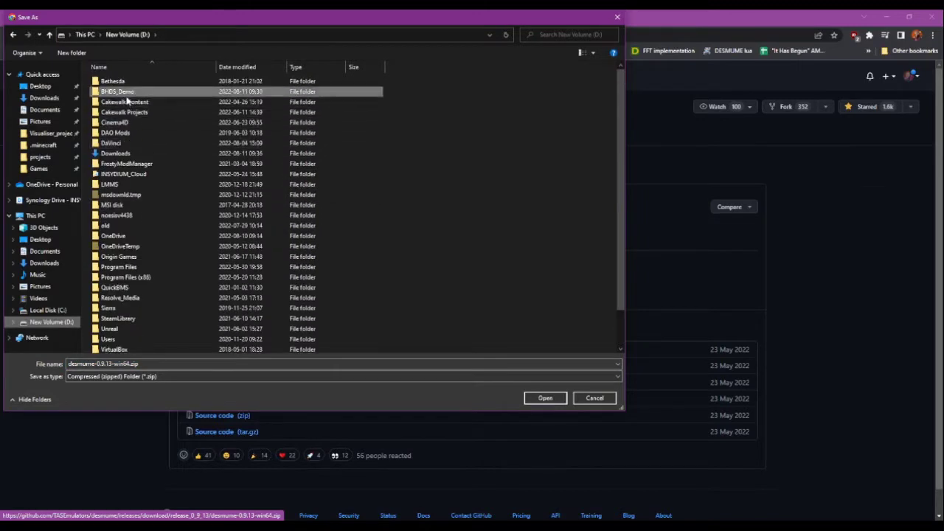
pyautogui.doubleClick(117, 91)
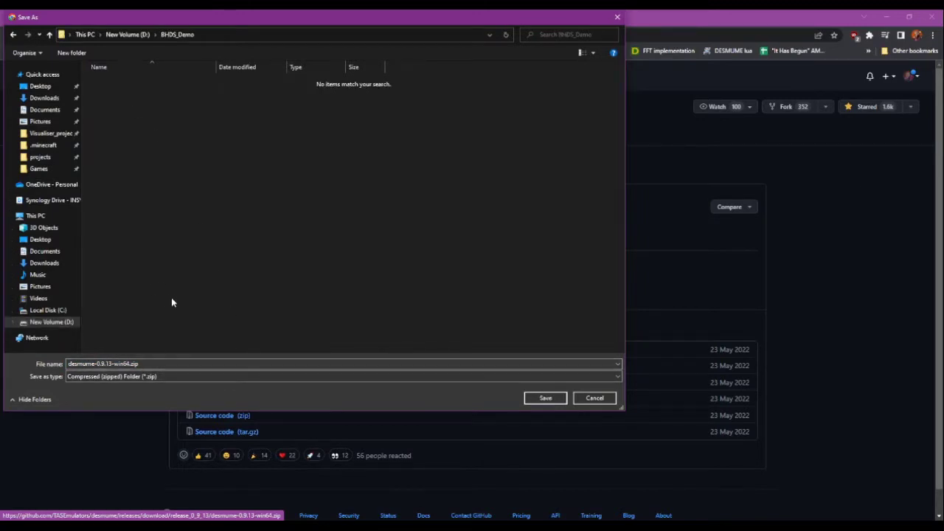
pyautogui.click(546, 399)
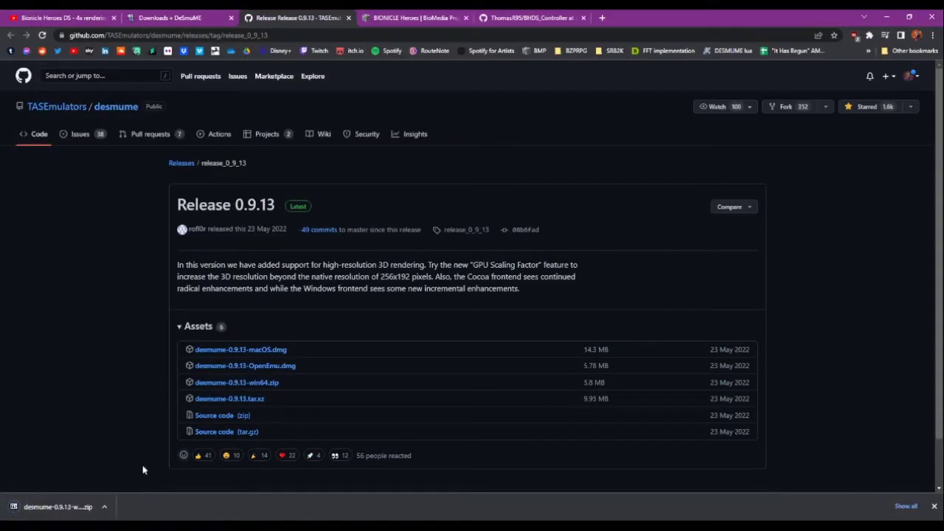
# Step: Show the downloaded DeSmuME archive in its folder and extract it with 7-Zip to a desmume-0.9.13-win64 subfolder
pyautogui.click(104, 507)
pyautogui.click(136, 476)
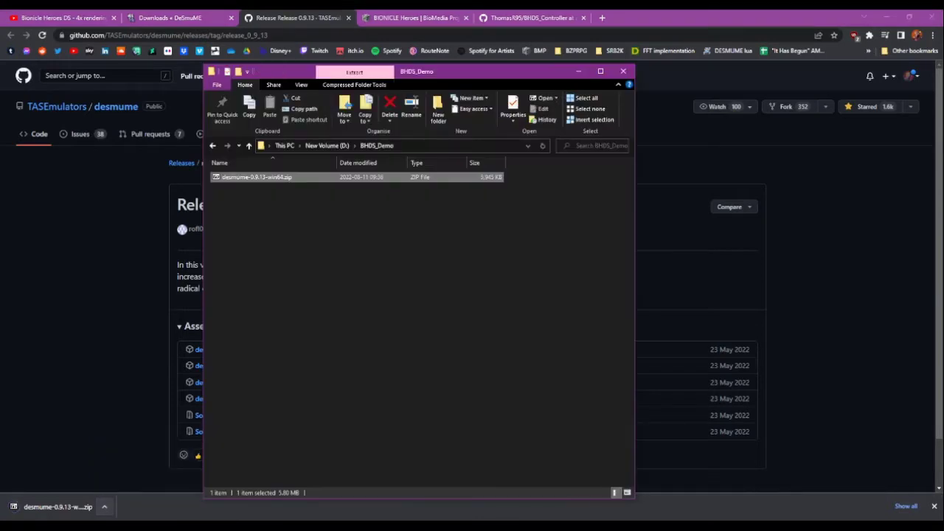
pyautogui.rightClick(267, 181)
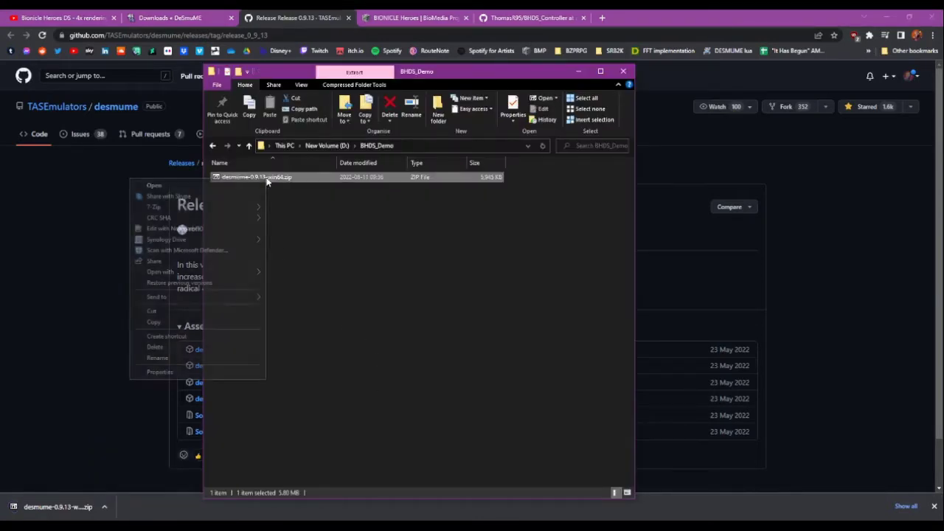
pyautogui.moveTo(254, 205)
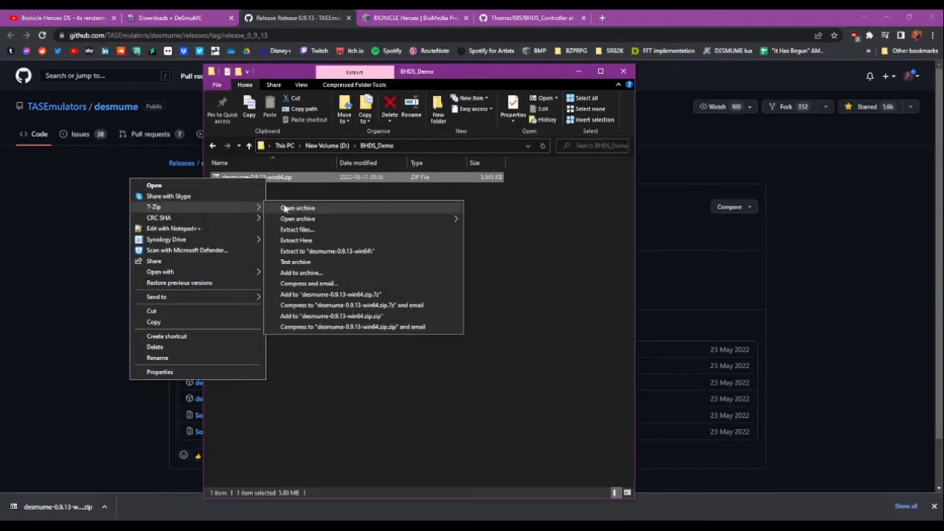
pyautogui.click(319, 251)
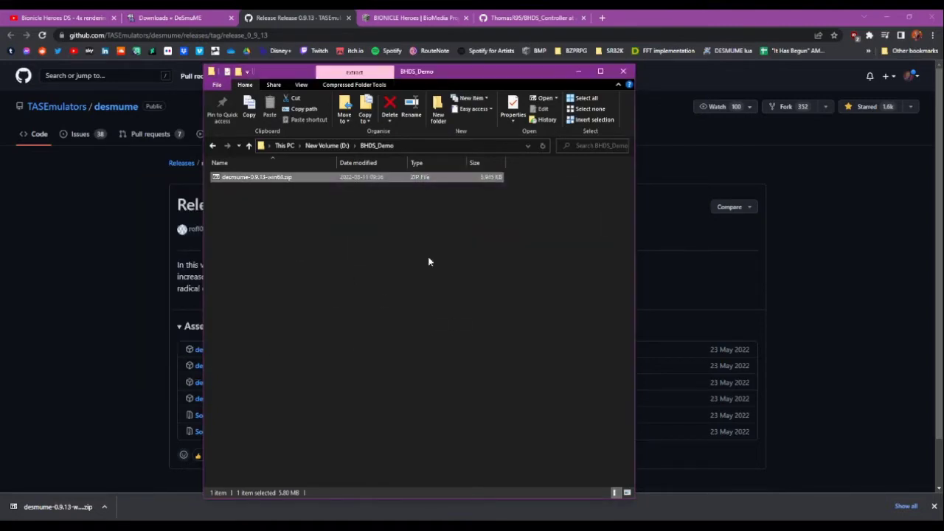
pyautogui.click(309, 278)
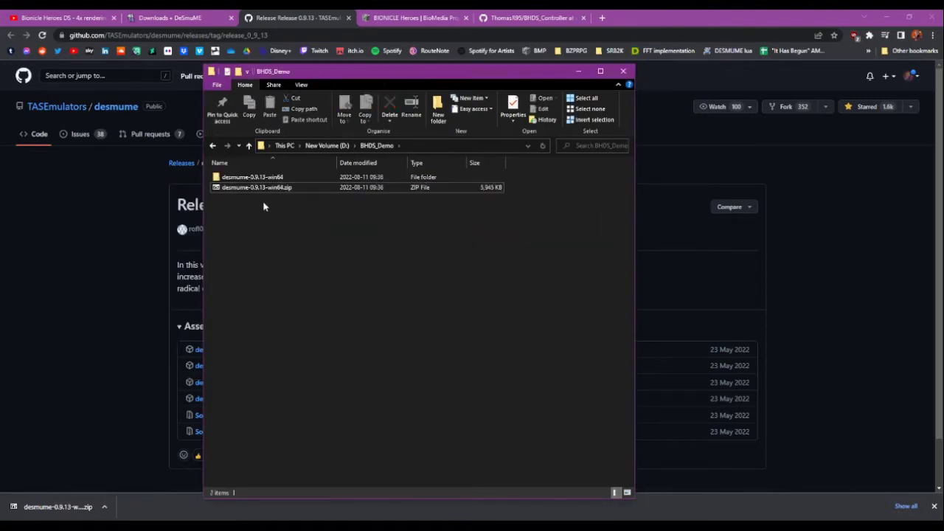
# Step: Delete the desmume-0.9.13-win64.zip archive and open the extracted desmume-0.9.13-win64 folder
pyautogui.click(268, 189)
pyautogui.press('Delete')
pyautogui.press('Return')
pyautogui.doubleClick(240, 178)
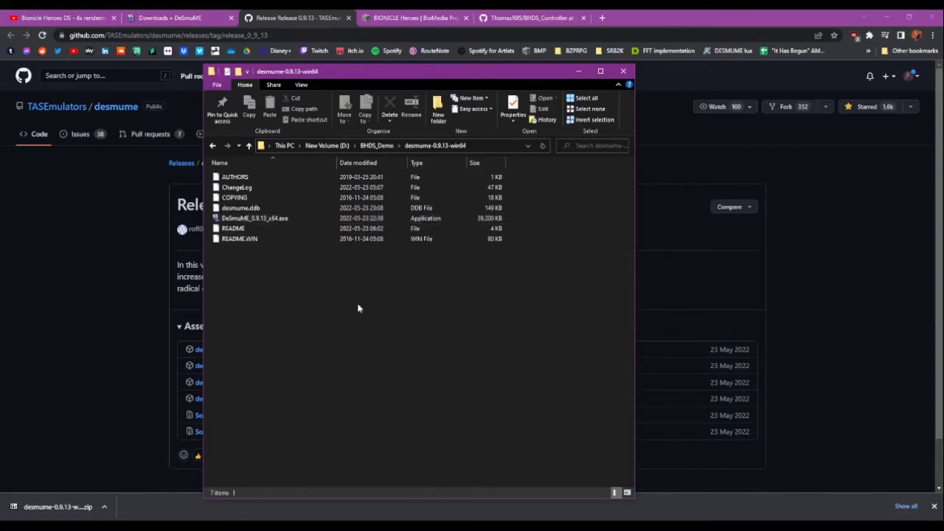
# Step: Download bizhawk_prereqs_v2.4.8_1.zip into BHDS_Demo from the BizHawk-Prereqs releases linked on the DeSmuME downloads page
pyautogui.click(186, 76)
pyautogui.click(185, 18)
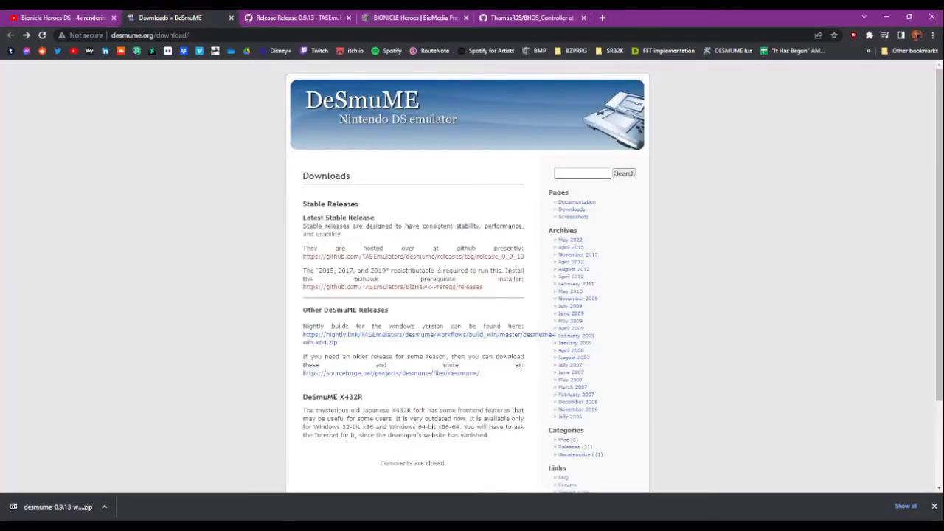
pyautogui.middleClick(380, 293)
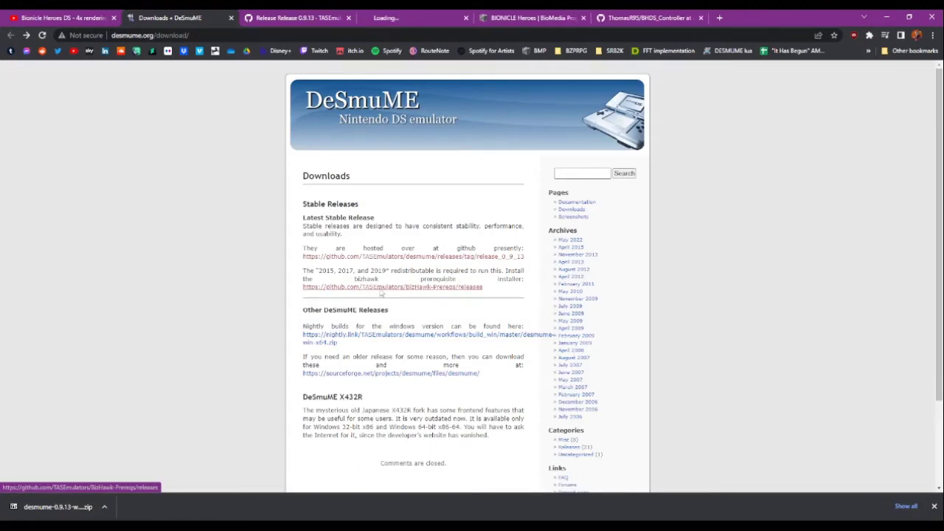
pyautogui.click(398, 15)
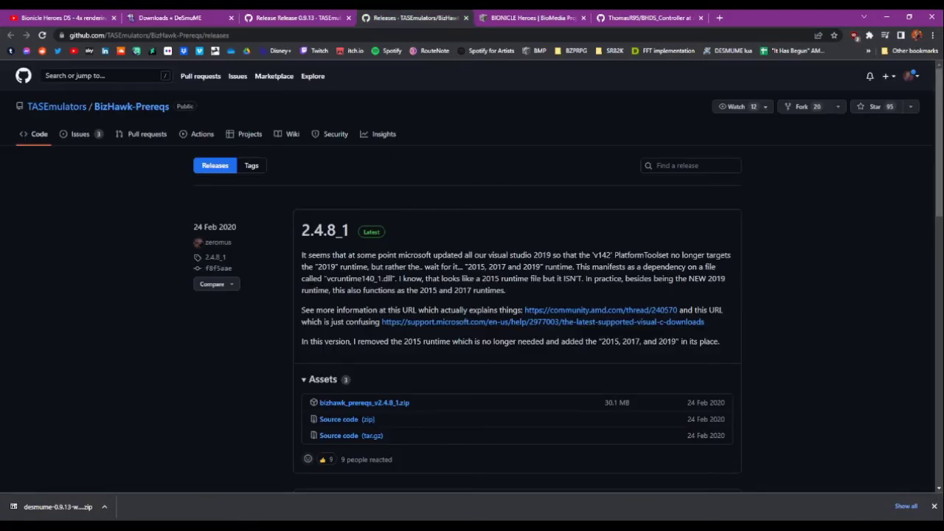
pyautogui.scroll(-2, 428, 310)
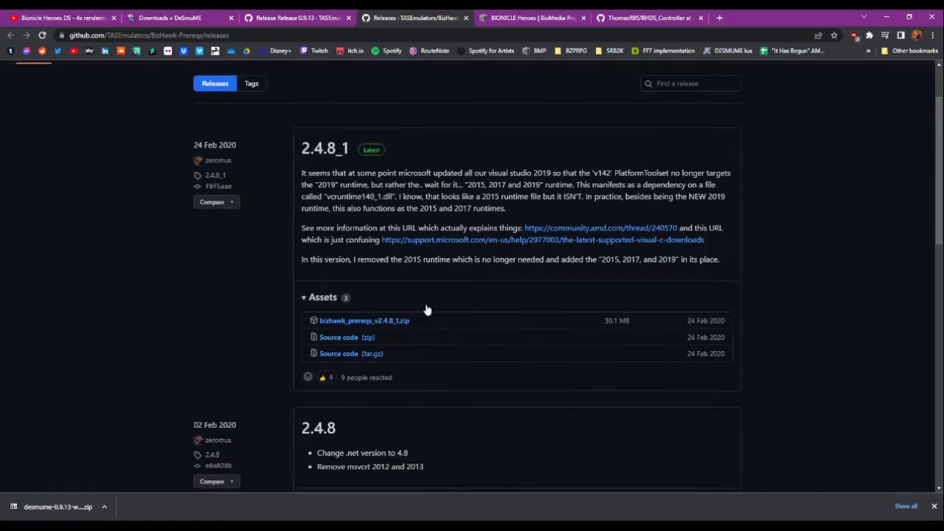
pyautogui.click(387, 326)
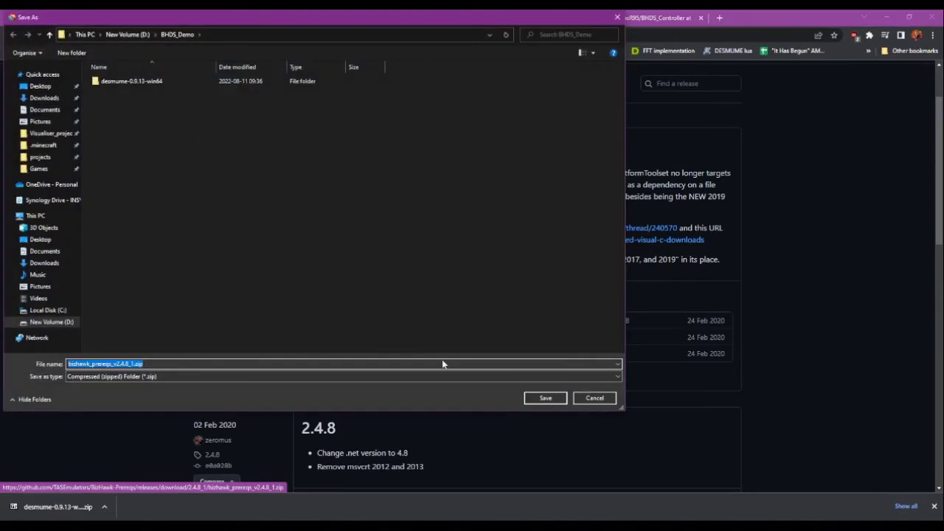
pyautogui.click(549, 400)
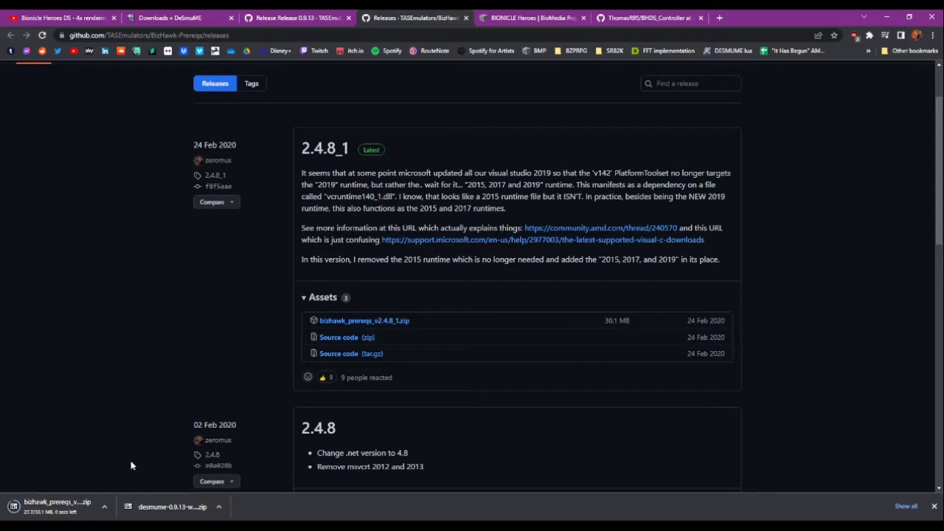
# Step: Extract the downloaded bizhawk_prereqs_v2.4.8_1.zip with 7-Zip to its own subfolder in BHDS_Demo and delete the archive
pyautogui.click(104, 507)
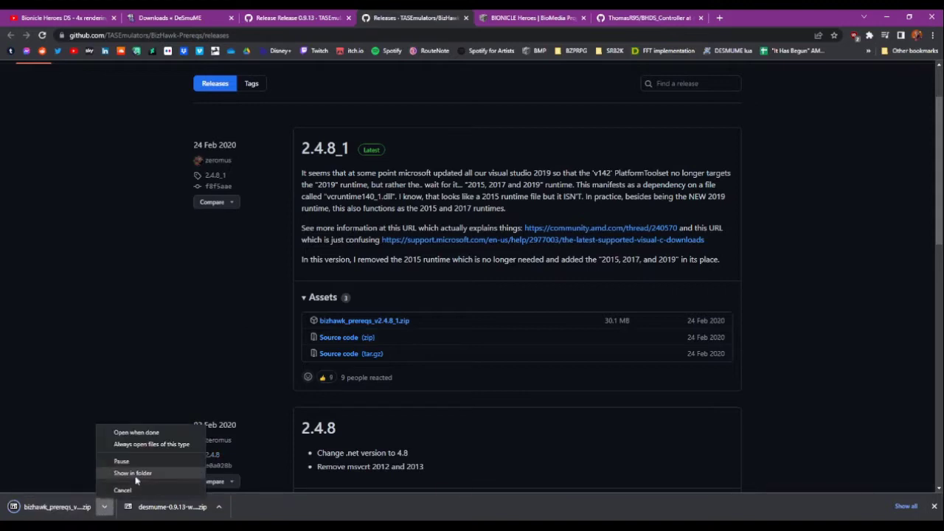
pyautogui.click(135, 480)
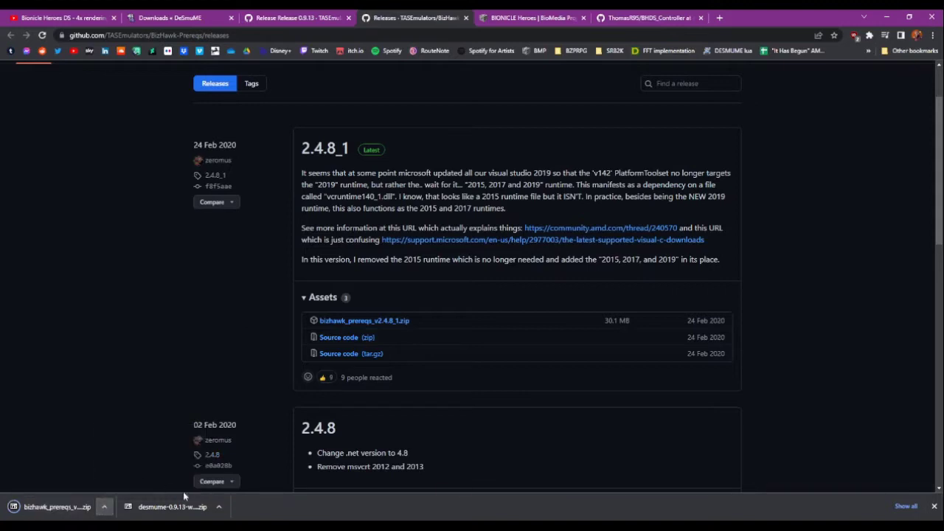
pyautogui.click(104, 507)
pyautogui.click(125, 478)
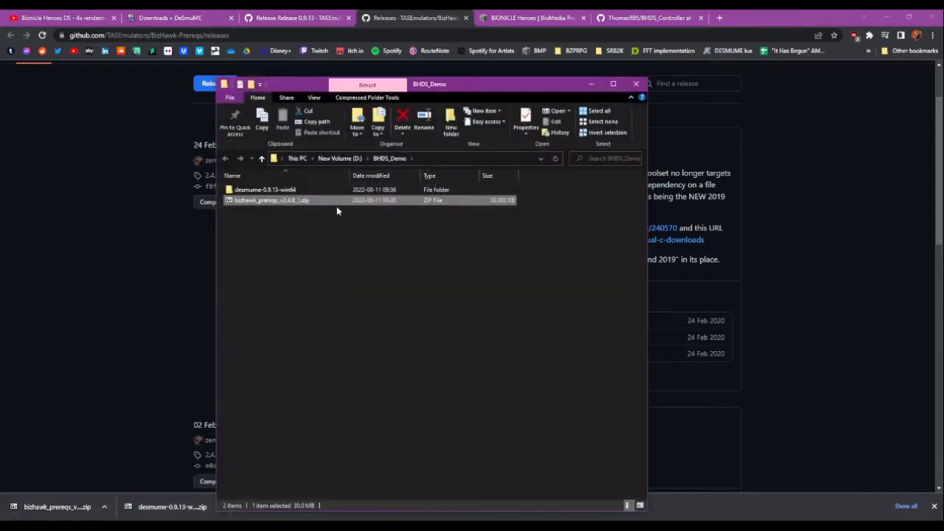
pyautogui.click(336, 211)
pyautogui.click(288, 205)
pyautogui.rightClick(289, 204)
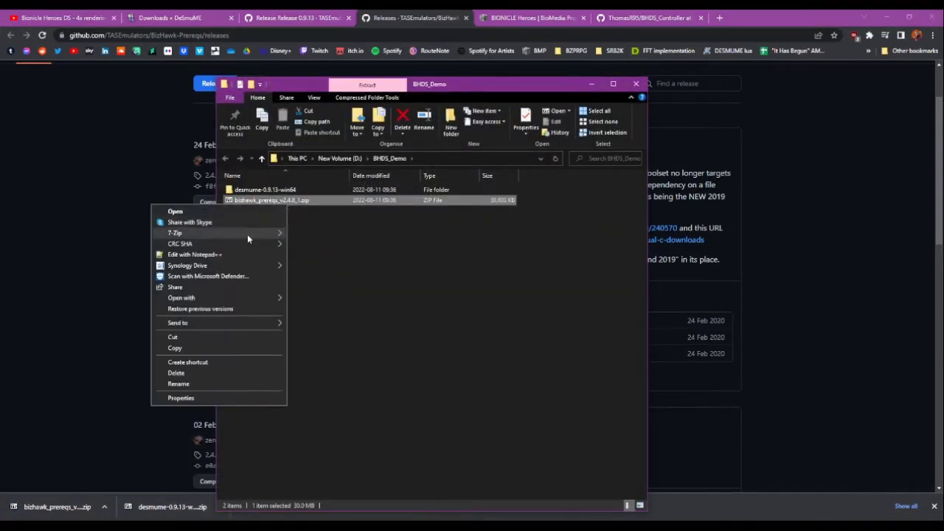
pyautogui.moveTo(248, 237)
pyautogui.click(341, 278)
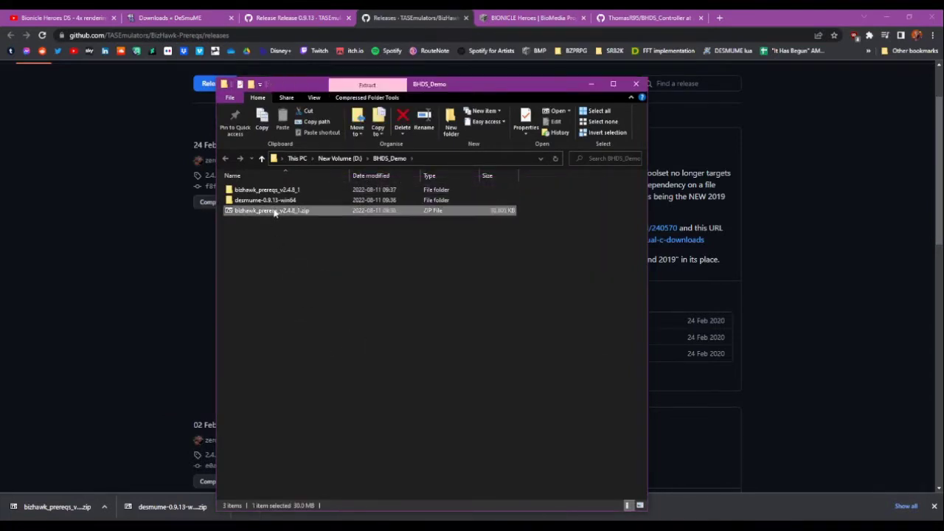
pyautogui.press('Delete')
# Step: Run bizhawk_prereqs.exe from the extracted folder, accept the listed prerequisites, install them and close the setup
pyautogui.doubleClick(274, 190)
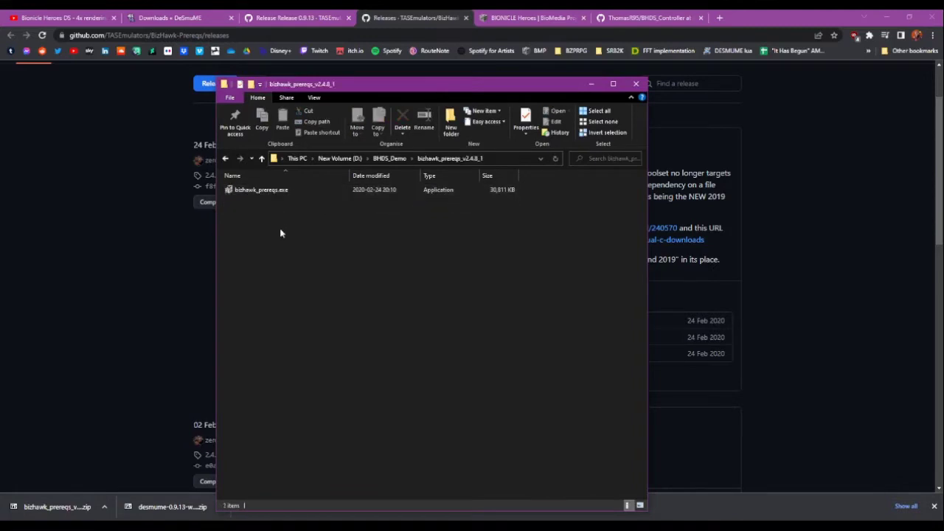
pyautogui.doubleClick(260, 190)
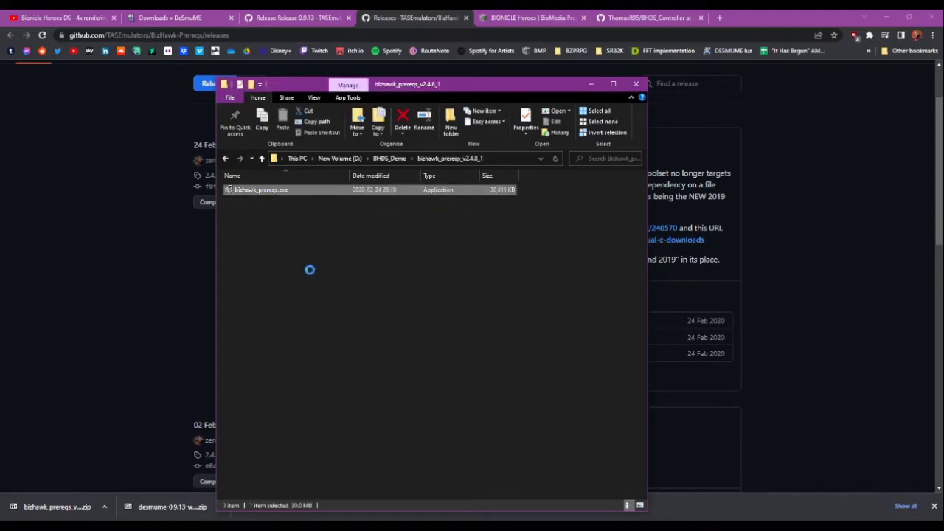
pyautogui.click(380, 405)
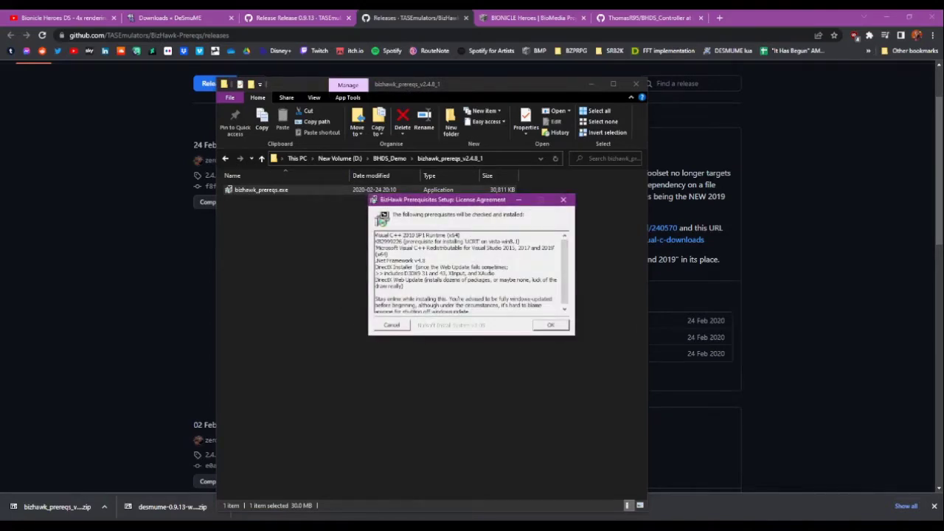
pyautogui.scroll(-1, 488, 270)
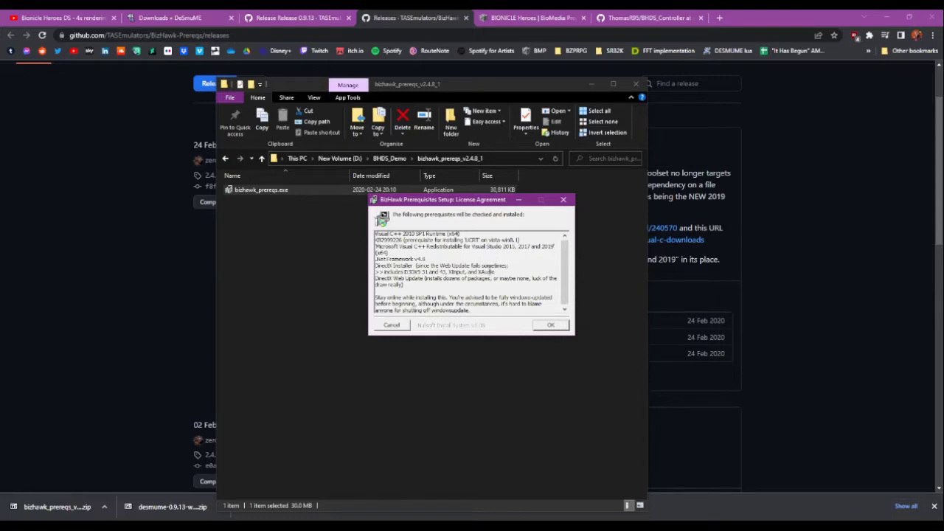
pyautogui.click(549, 326)
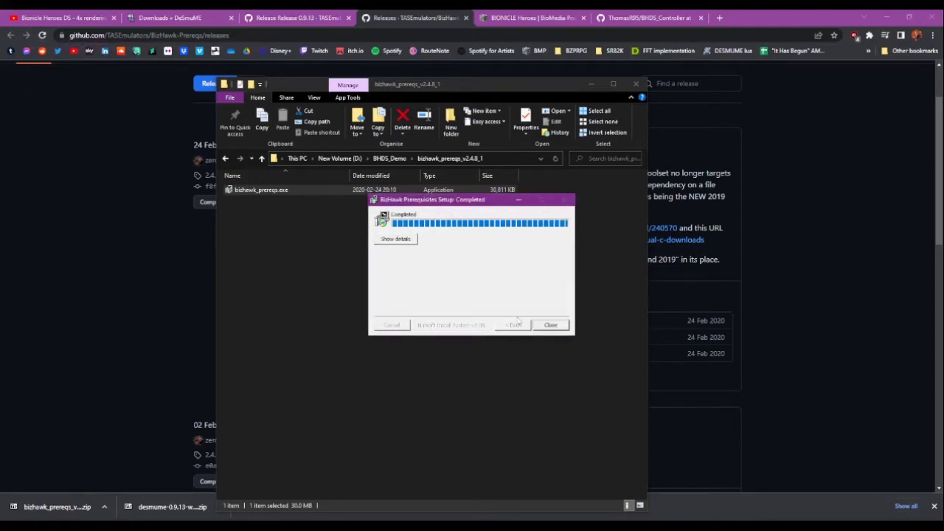
pyautogui.click(550, 325)
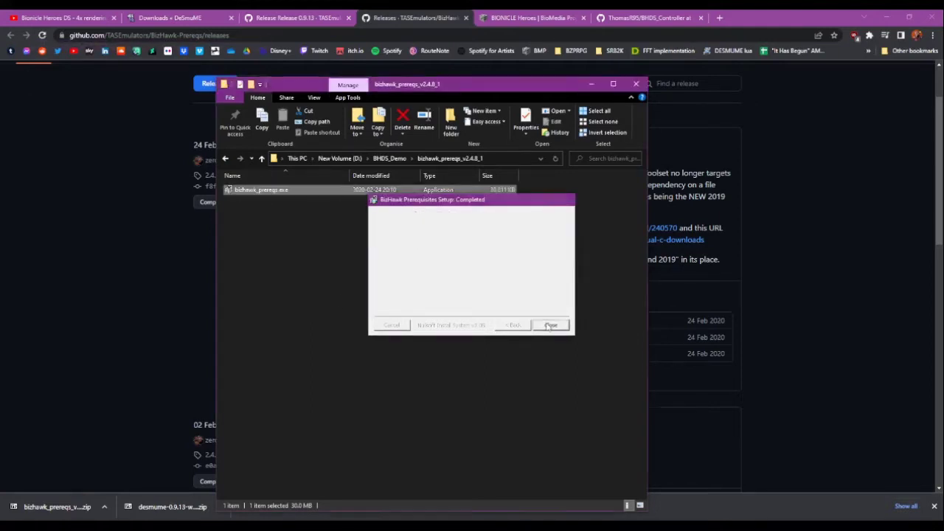
# Step: Launch DeSmuME_0.9.13_x64.exe from the desmume-0.9.13-win64 folder in BHDS_Demo, enlarge its window and close it again
pyautogui.click(389, 158)
pyautogui.doubleClick(269, 201)
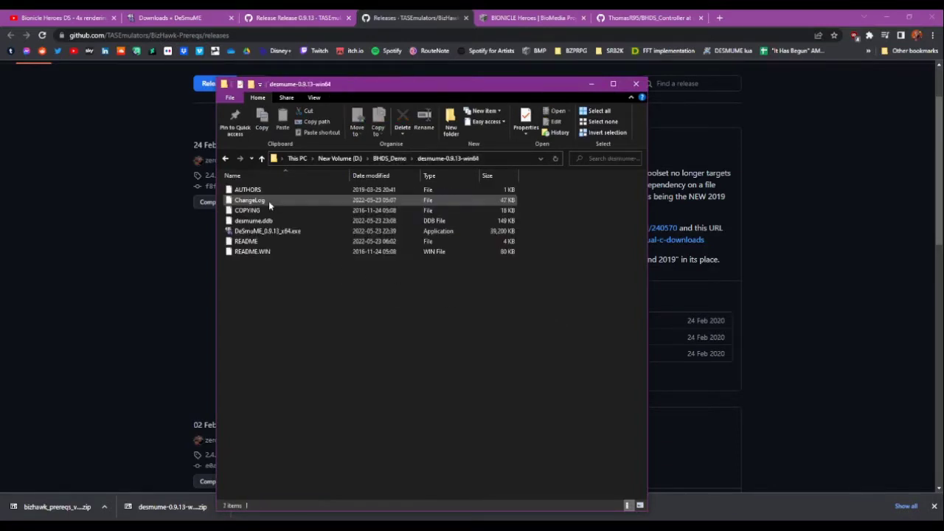
pyautogui.click(261, 233)
pyautogui.doubleClick(260, 233)
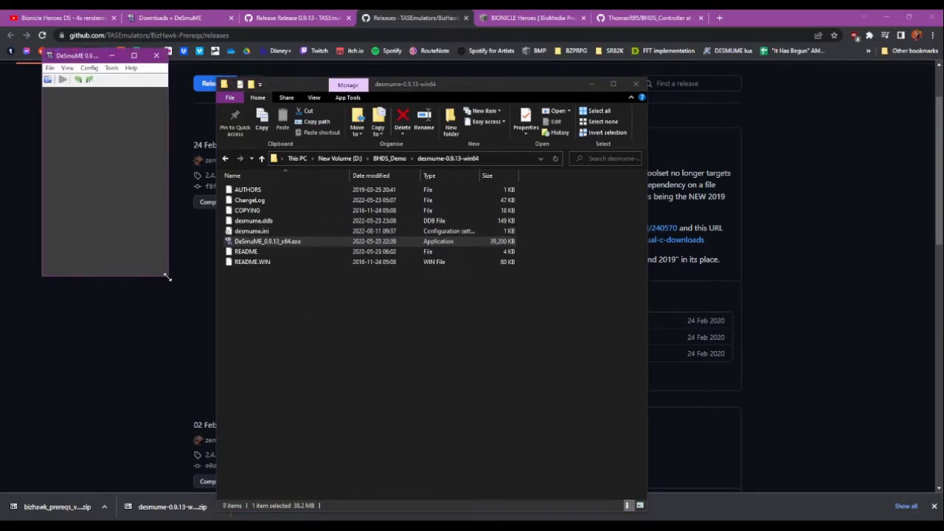
pyautogui.moveTo(165, 278); pyautogui.dragTo(228, 253)
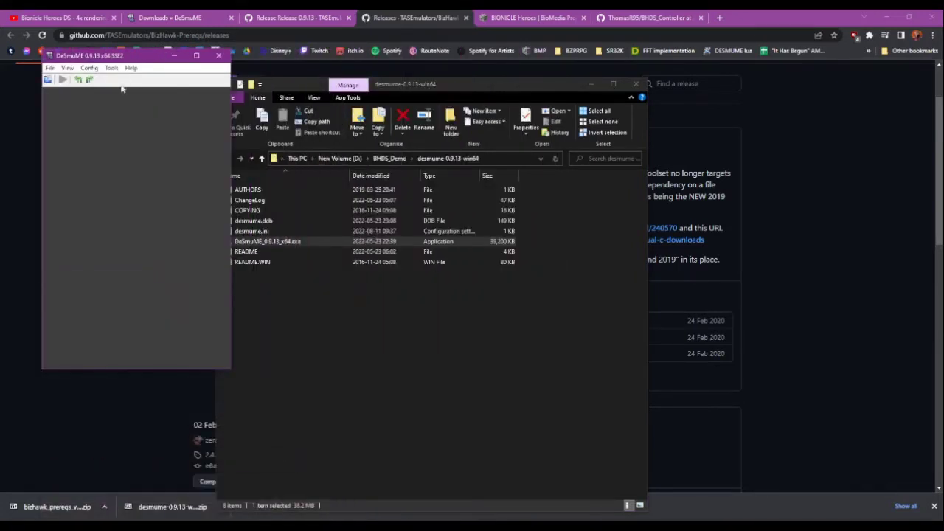
pyautogui.moveTo(139, 61); pyautogui.dragTo(305, 128)
pyautogui.click(385, 123)
pyautogui.click(445, 343)
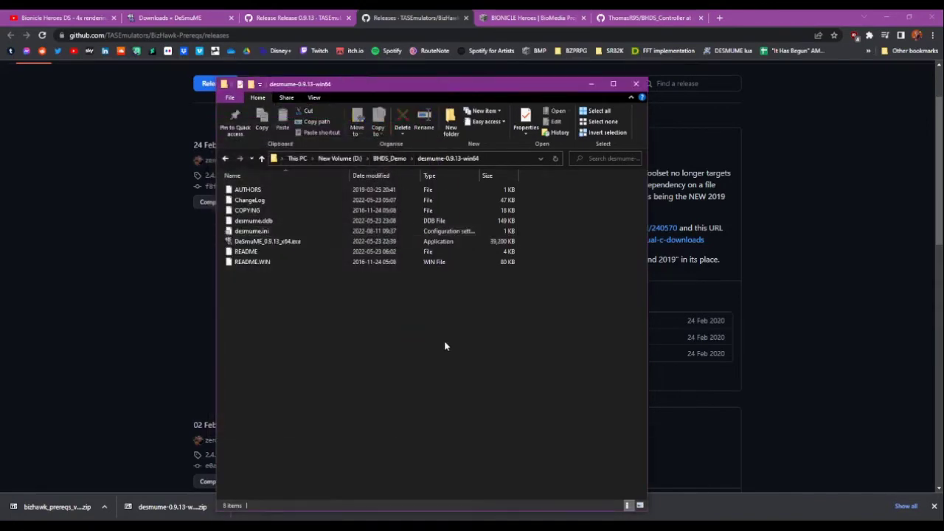
# Step: Download the DS version of BIONICLE Heroes from its BioMedia Project page into BHDS_Demo as BIONICLE Heroes (U).nds
pyautogui.click(67, 16)
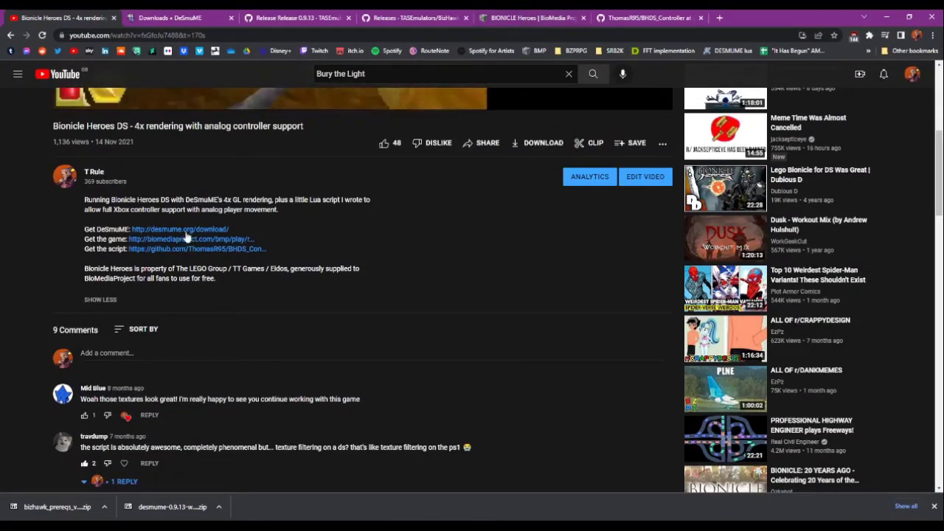
pyautogui.click(526, 17)
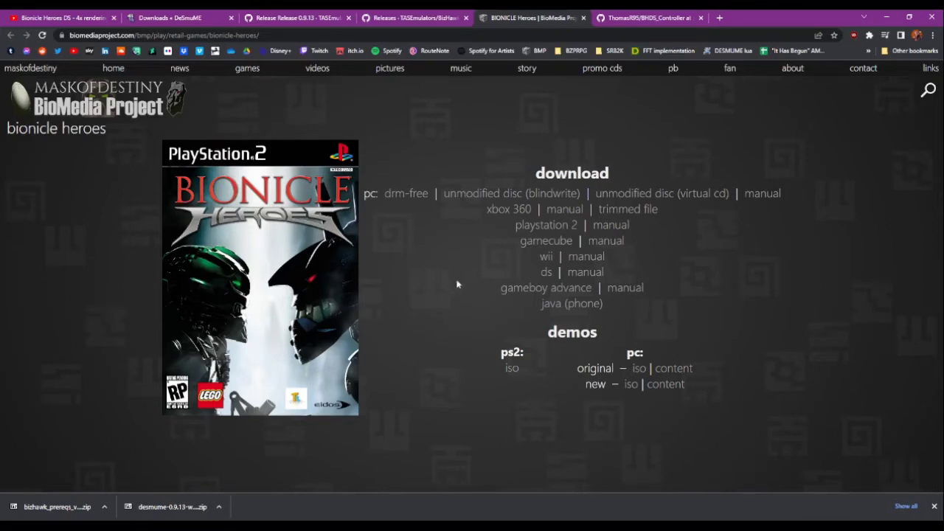
pyautogui.click(935, 507)
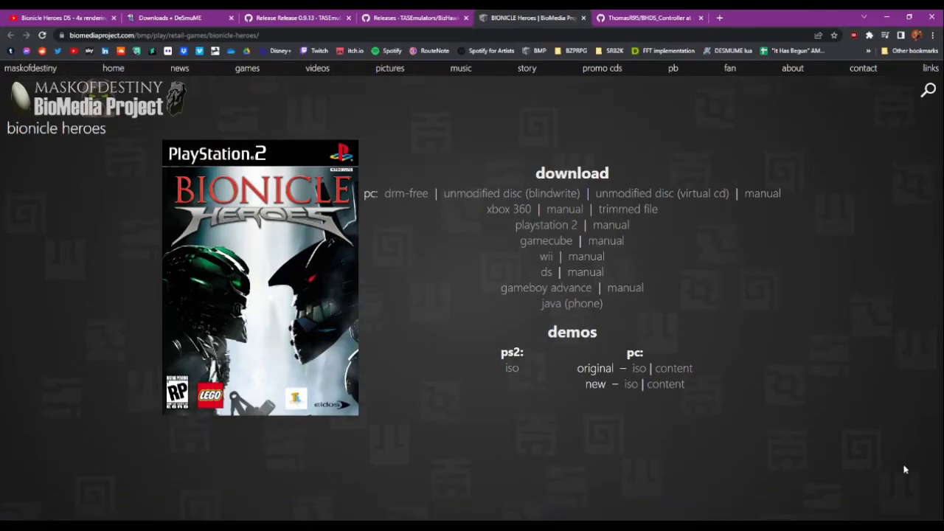
pyautogui.click(547, 273)
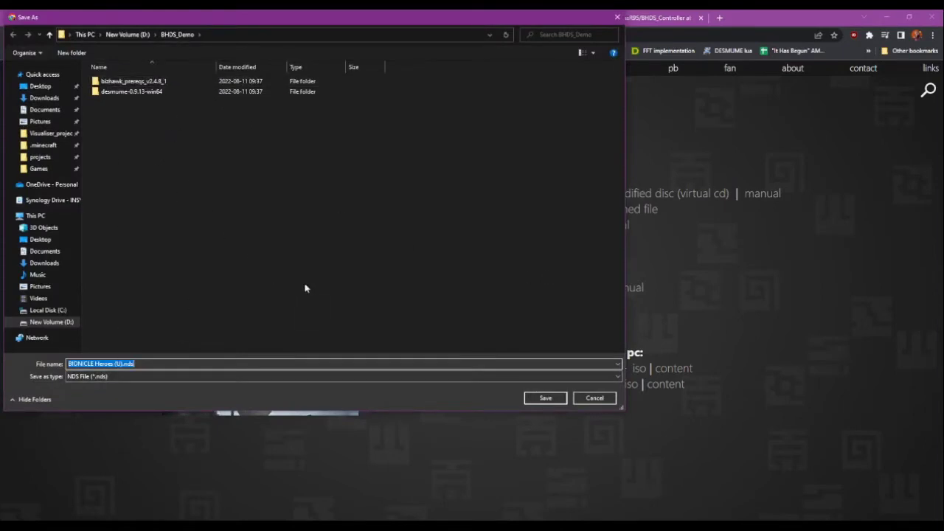
pyautogui.click(546, 399)
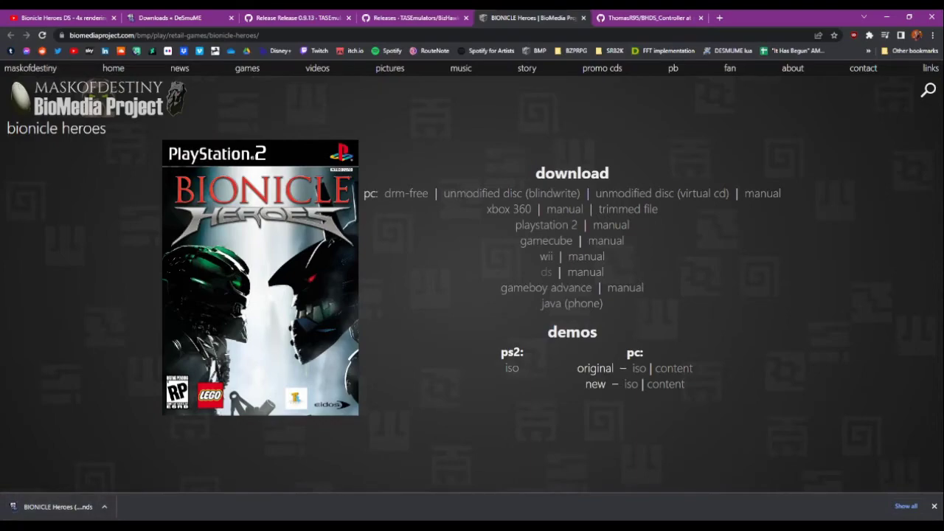
# Step: Check BHDS_Demo for the downloaded ROM and start DeSmuME_0.9.13_x64.exe from the desmume-0.9.13-win64 folder
pyautogui.moveTo(108, 525)
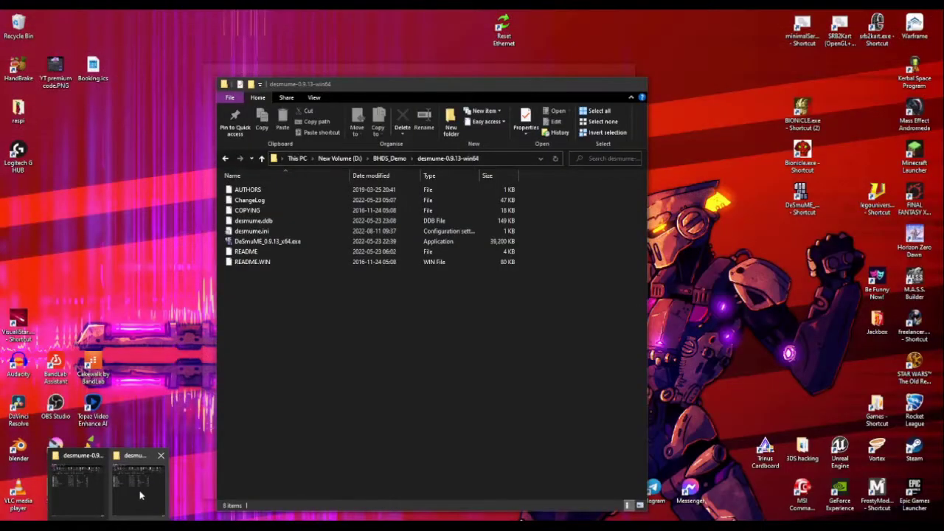
pyautogui.middleClick(140, 495)
pyautogui.click(139, 493)
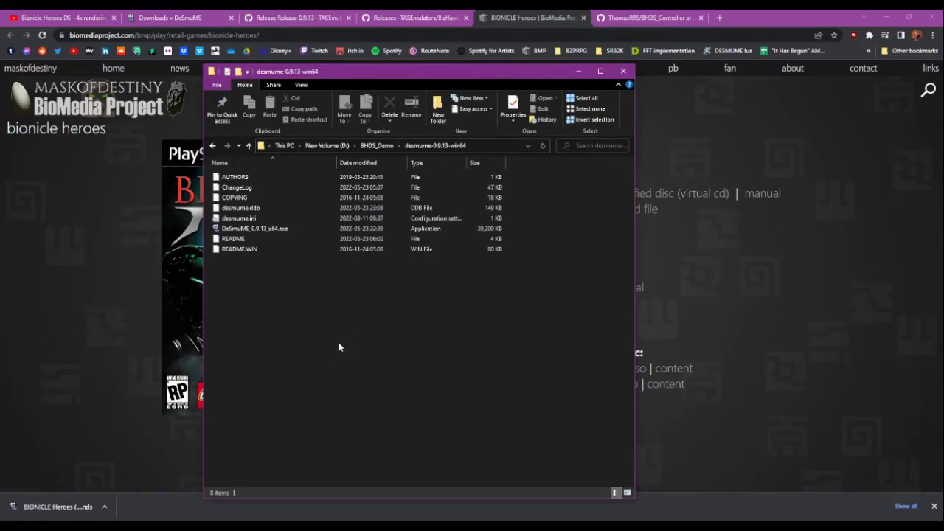
pyautogui.click(374, 146)
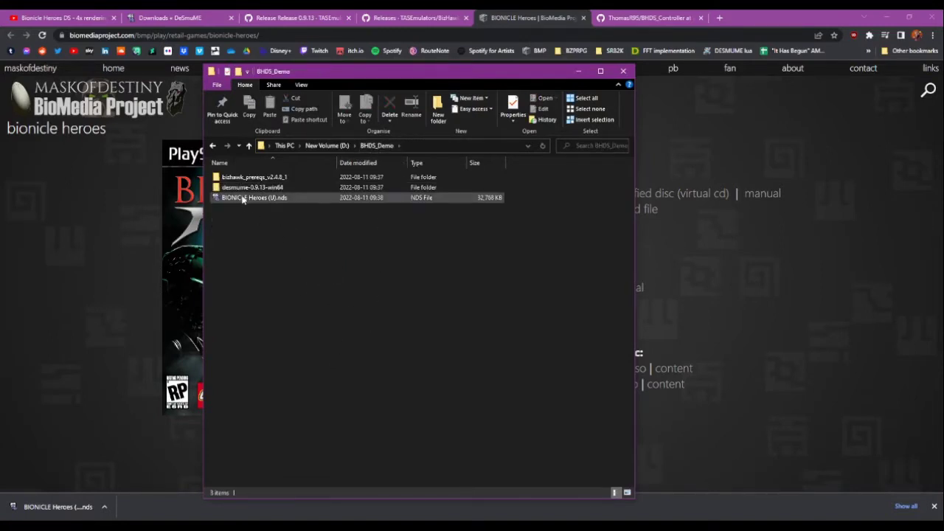
pyautogui.click(264, 188)
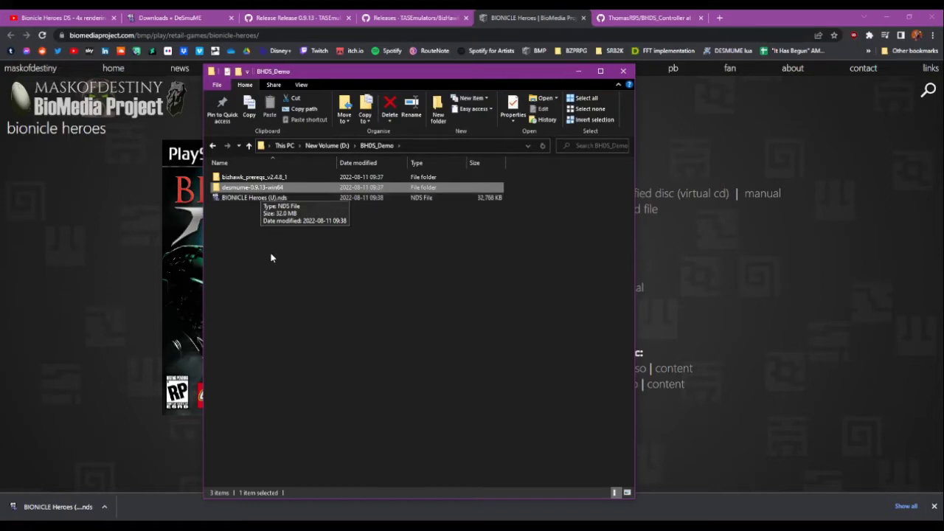
pyautogui.doubleClick(242, 189)
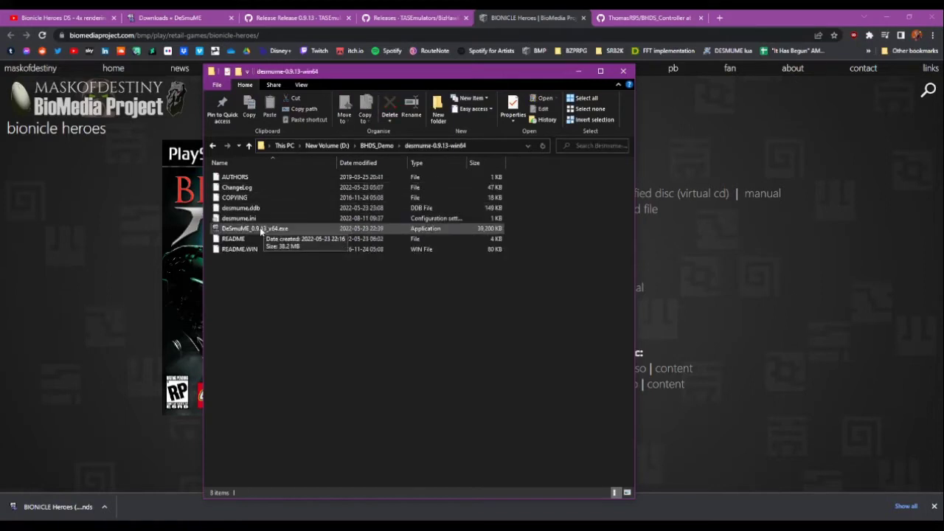
pyautogui.doubleClick(255, 228)
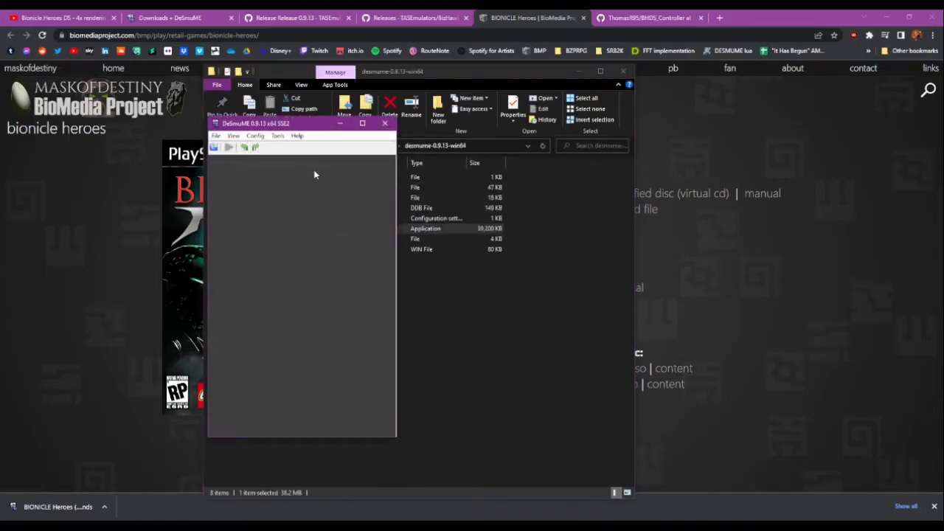
pyautogui.moveTo(313, 125); pyautogui.dragTo(375, 136)
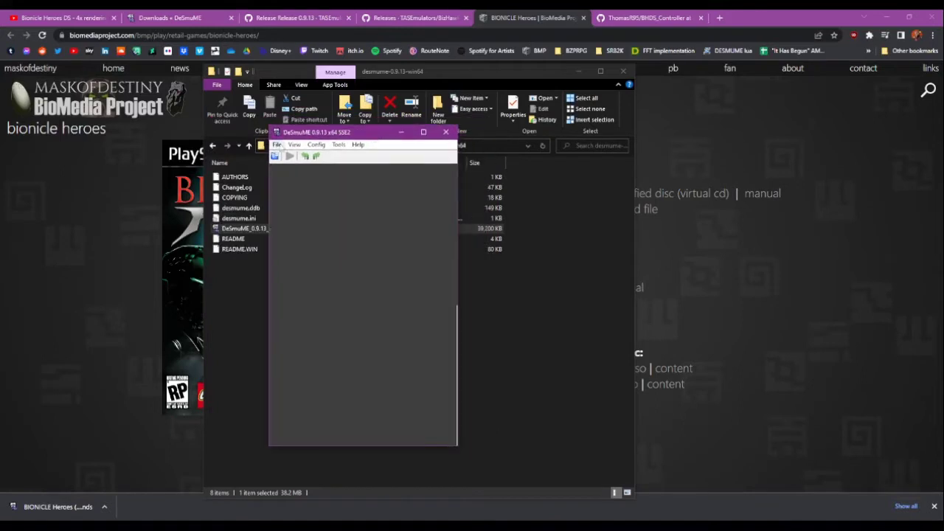
# Step: Load the BIONICLE Heroes (U).nds ROM from the BHDS_Demo folder
pyautogui.click(277, 145)
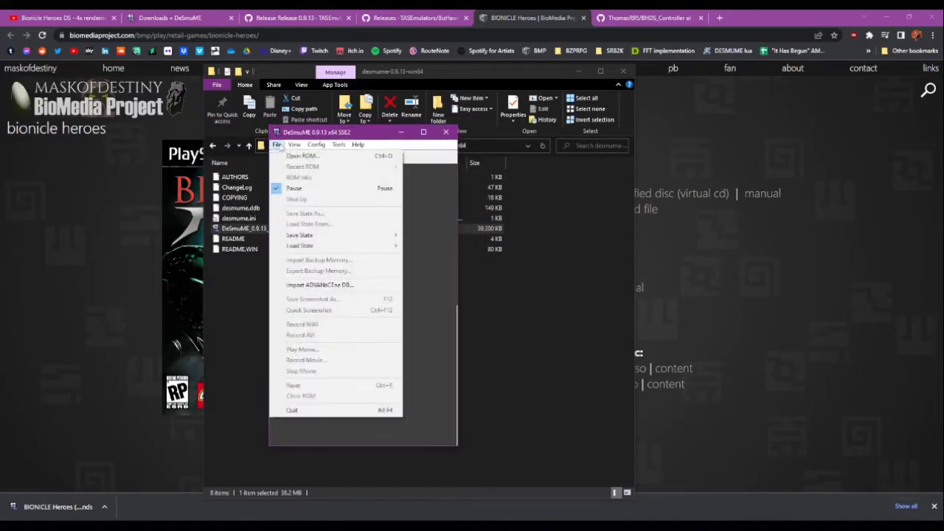
pyautogui.click(347, 157)
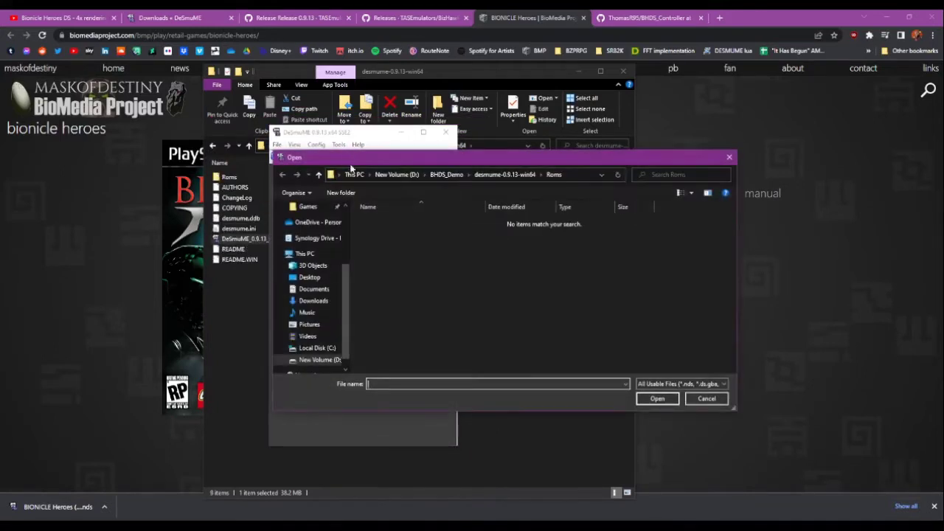
pyautogui.click(444, 175)
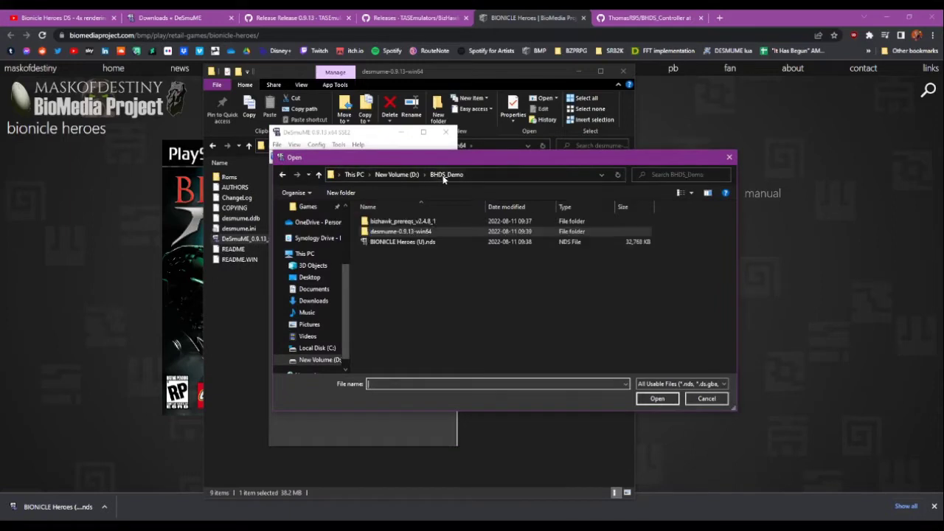
pyautogui.click(397, 242)
pyautogui.click(657, 398)
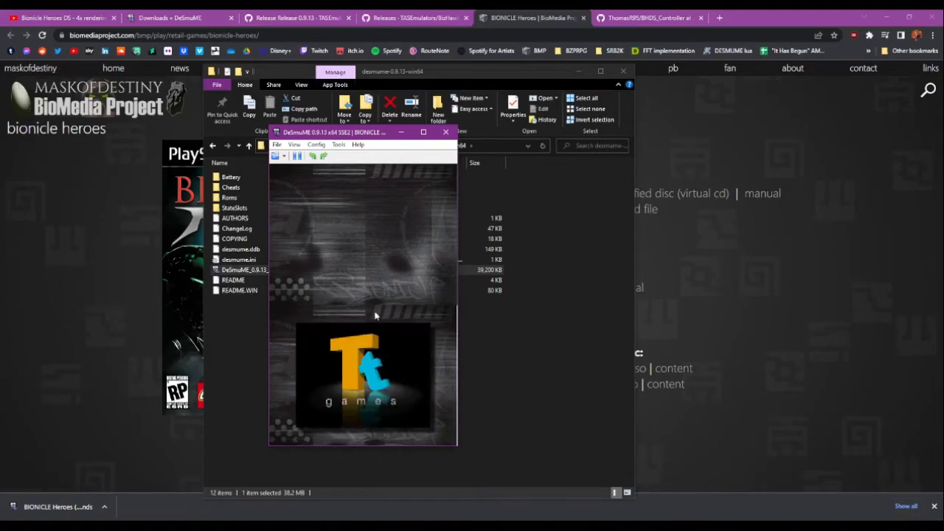
# Step: Arrange the two LCD screens horizontally with a left/right screen size ratio of 1.4 : 0.6
pyautogui.click(297, 145)
pyautogui.moveTo(314, 157)
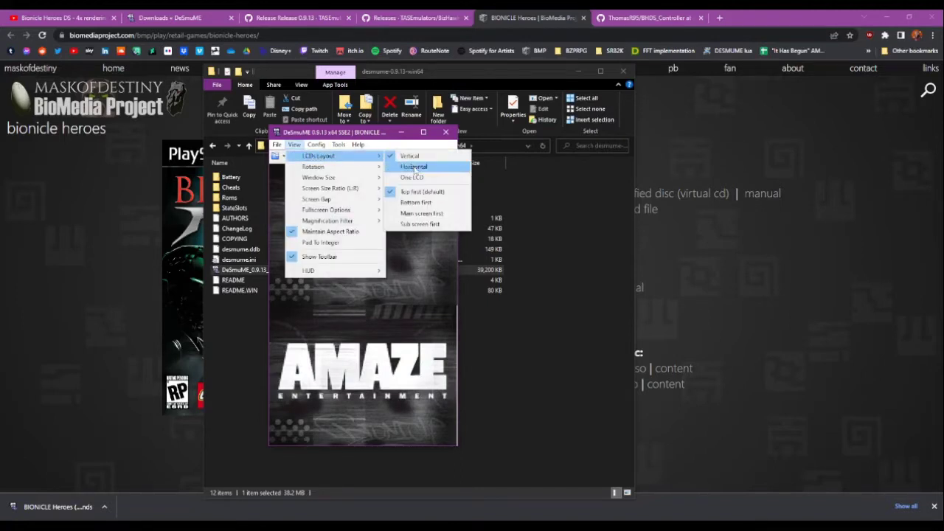
pyautogui.click(414, 167)
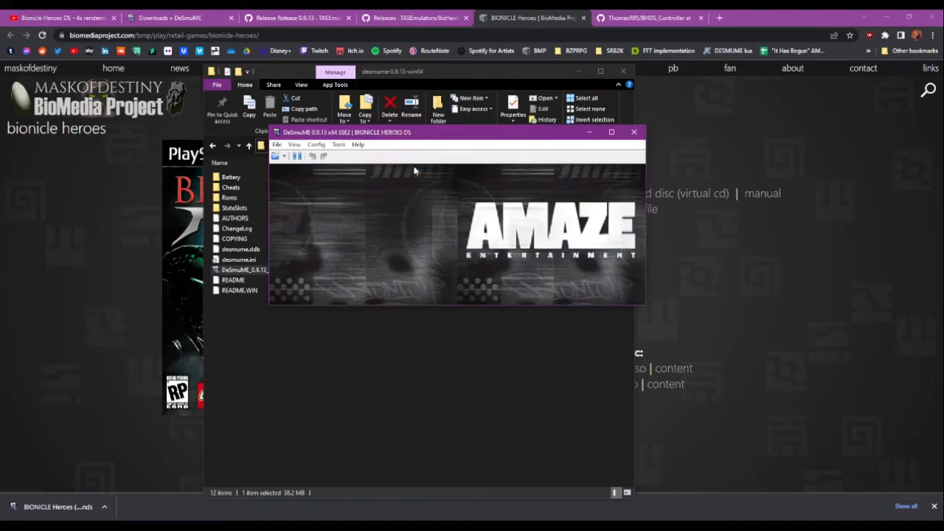
pyautogui.click(294, 145)
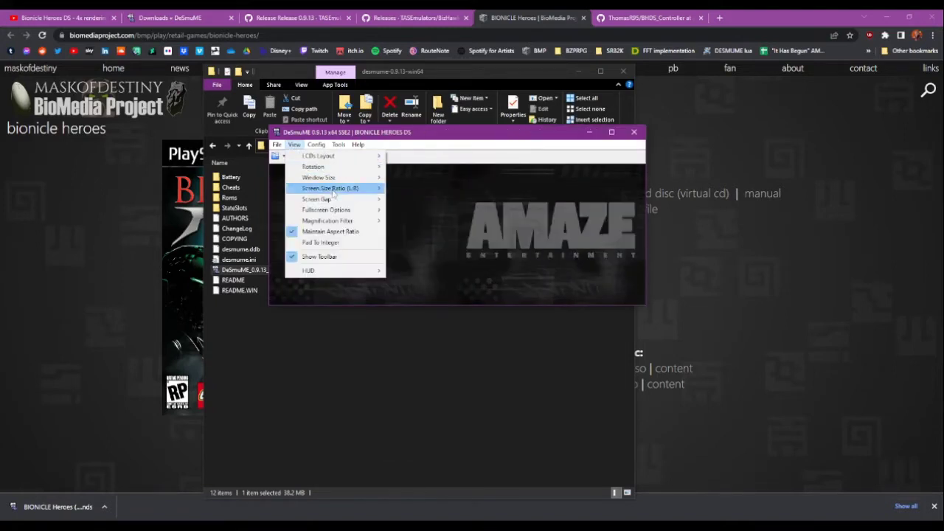
pyautogui.moveTo(325, 178)
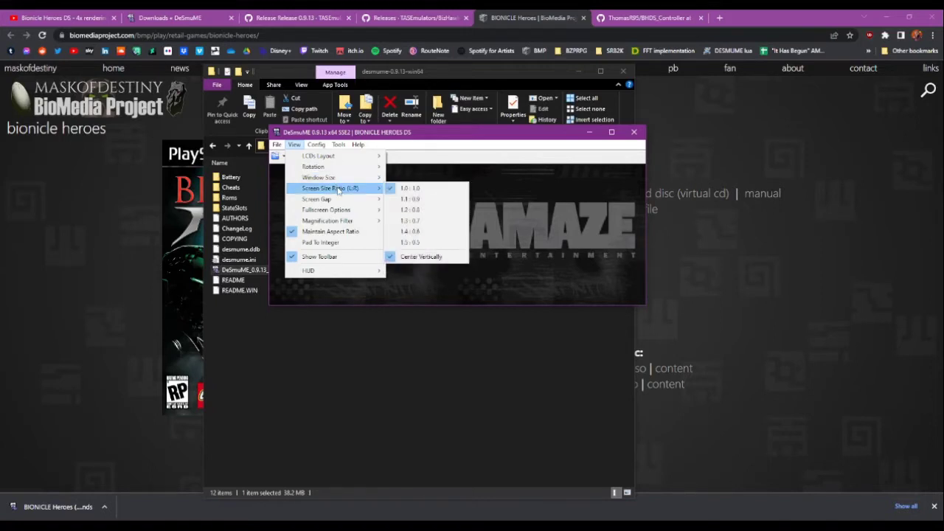
pyautogui.click(417, 233)
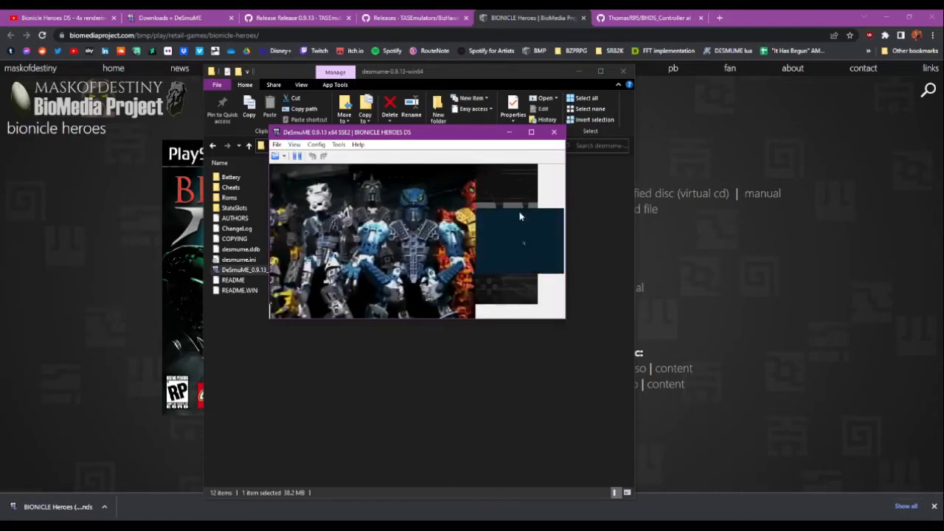
# Step: In the 3D settings, choose the OpenGL 3.2 rendering engine, a GPU scaling factor of 4 and 4x texture scaling
pyautogui.click(295, 146)
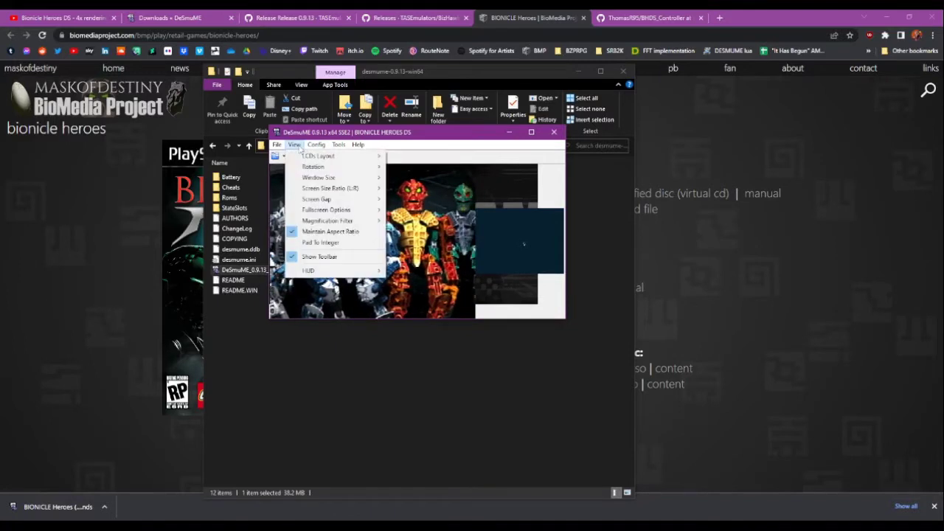
pyautogui.moveTo(315, 147)
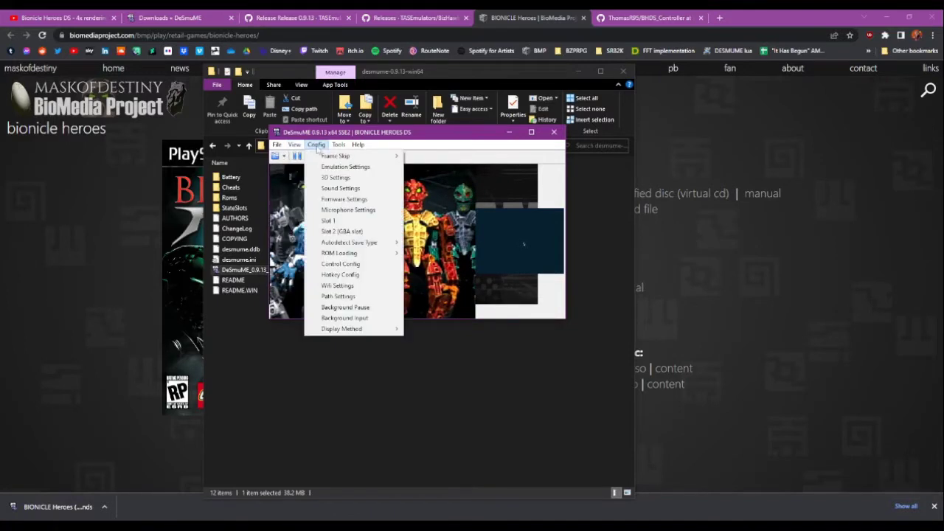
pyautogui.click(332, 177)
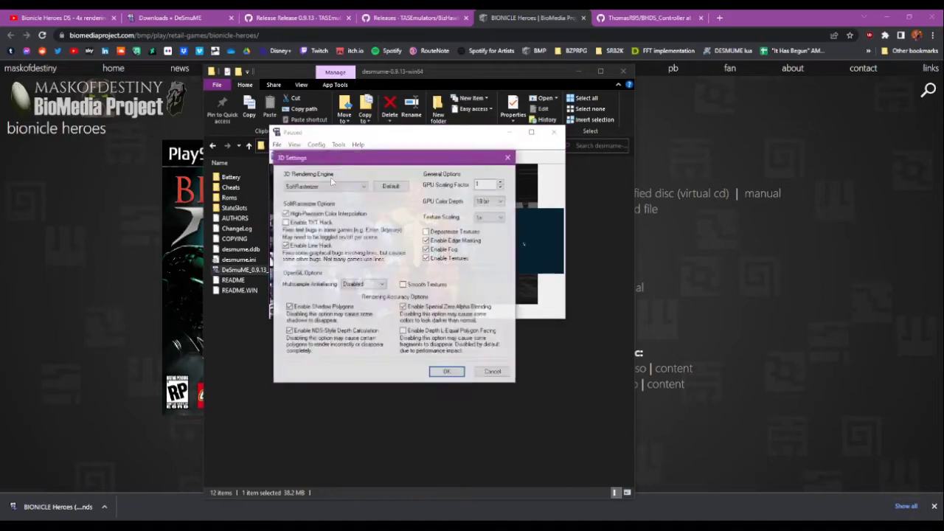
pyautogui.click(332, 186)
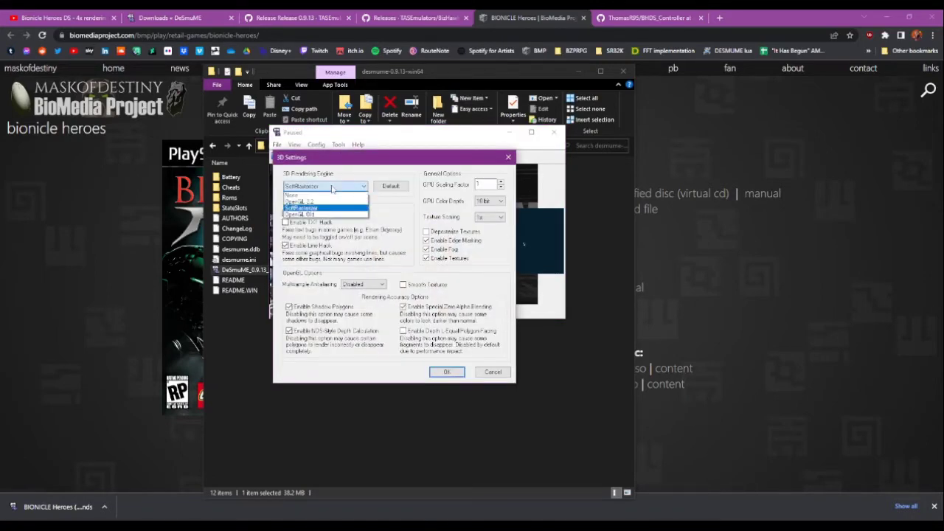
pyautogui.click(319, 203)
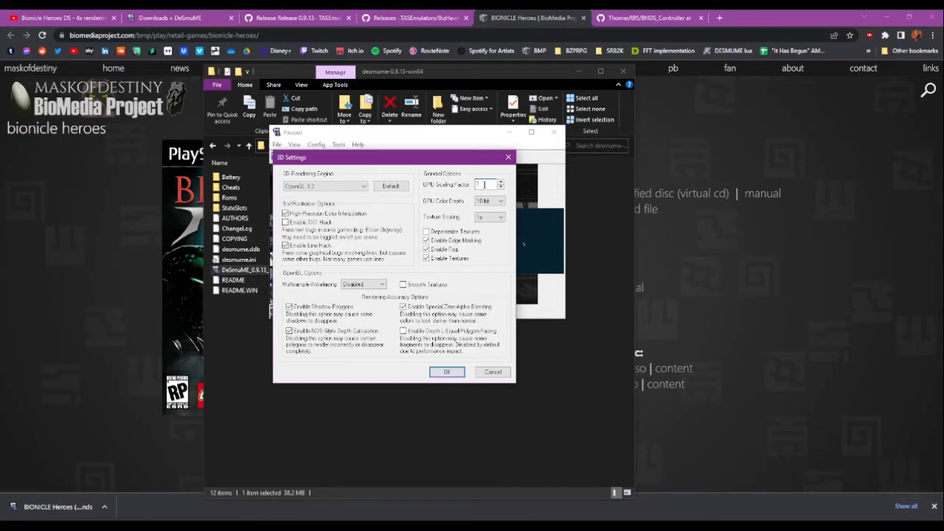
pyautogui.click(490, 218)
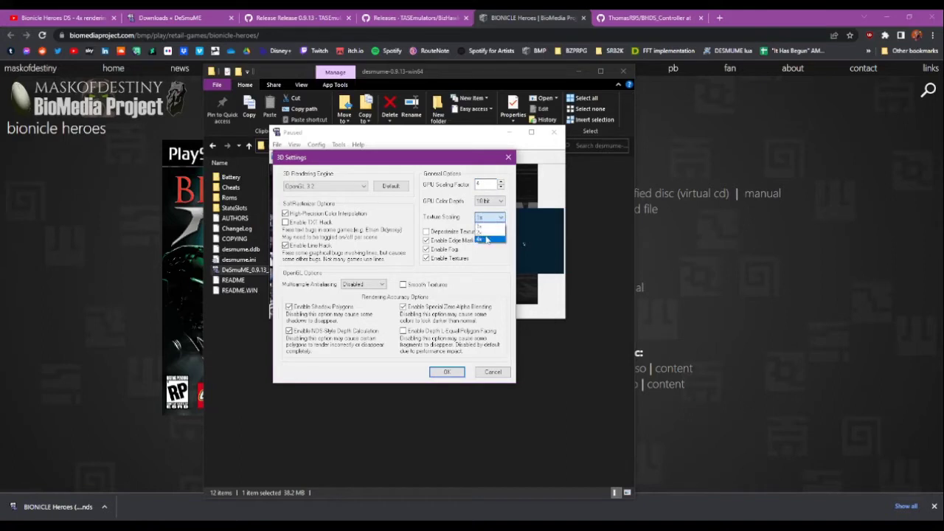
pyautogui.click(486, 239)
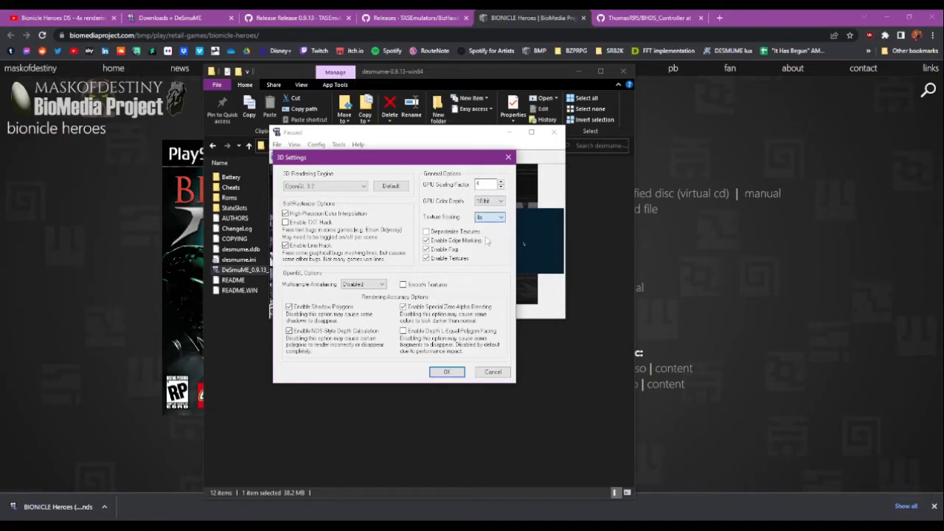
# Step: Set the GPU color depth to 24 bit and multisample antialiasing to 4x, and enable Smooth Textures
pyautogui.click(493, 201)
pyautogui.click(488, 226)
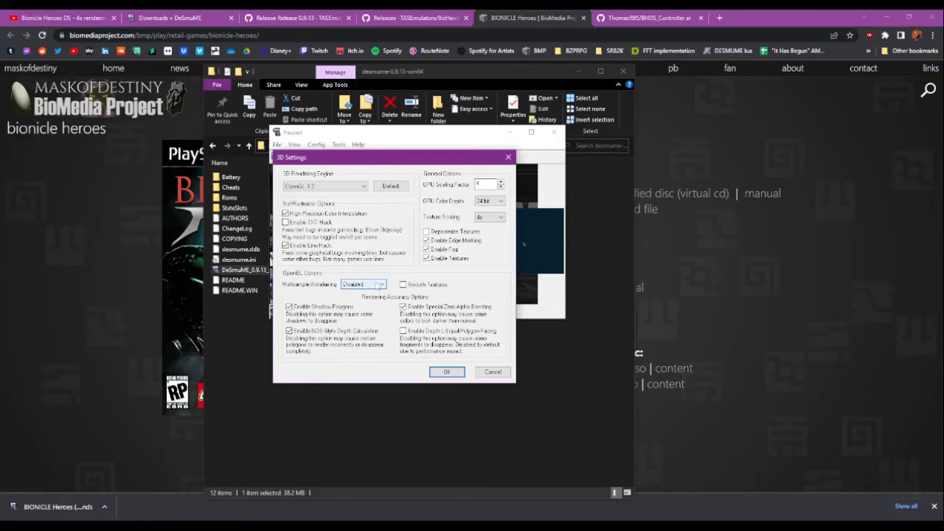
pyautogui.click(377, 286)
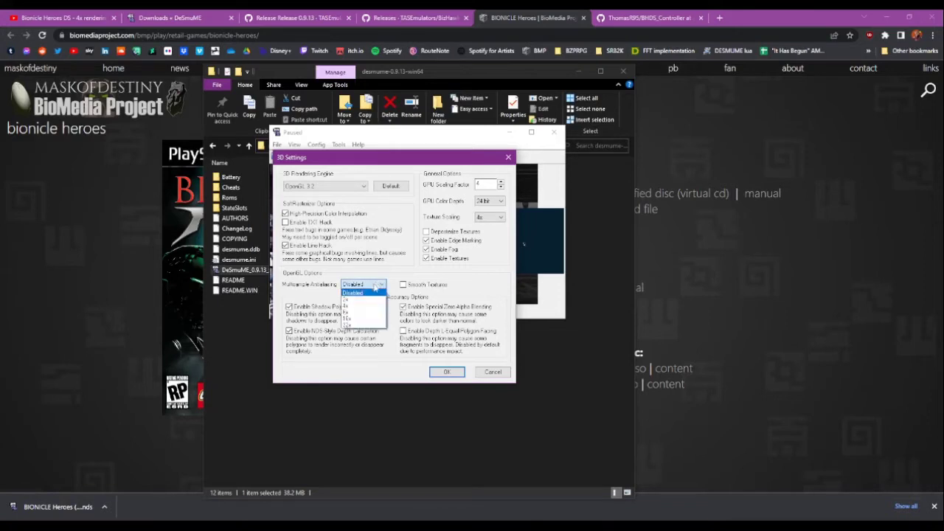
pyautogui.click(357, 306)
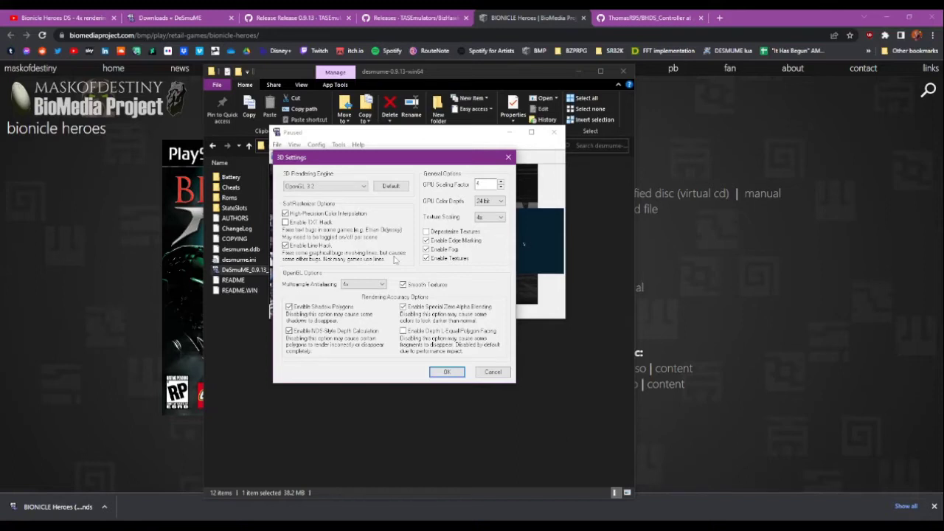
# Step: Apply the 3D settings, then enlarge the emulator window and reposition it to show both LCD screens at a larger size
pyautogui.click(447, 373)
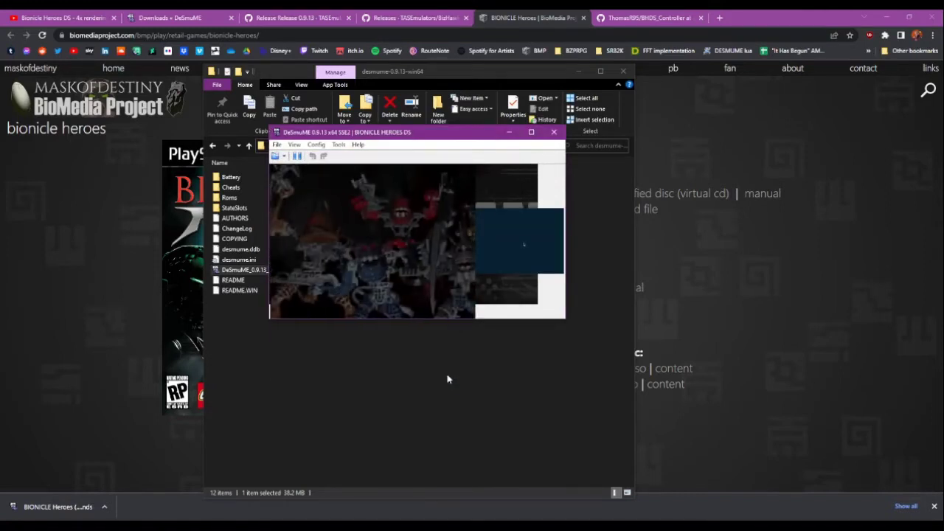
pyautogui.moveTo(565, 318); pyautogui.dragTo(801, 441)
pyautogui.moveTo(577, 134); pyautogui.dragTo(423, 129)
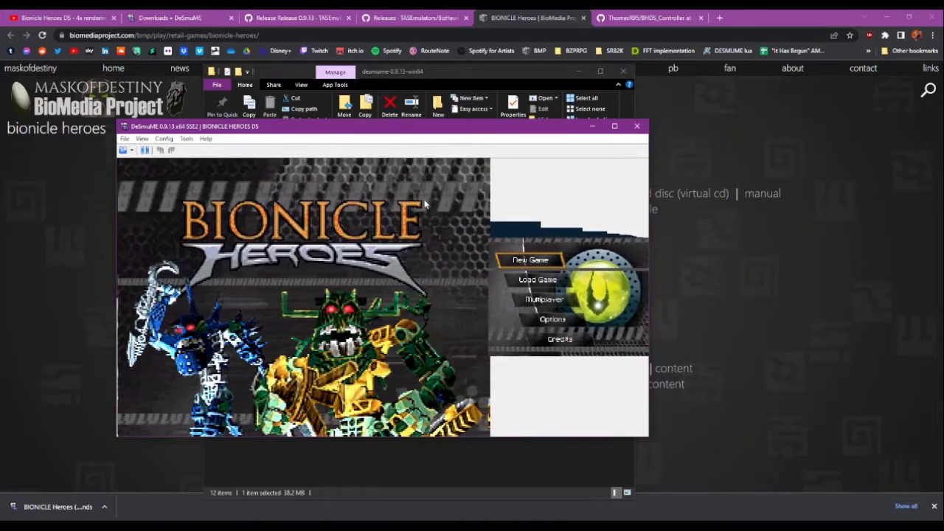
# Step: In the game's options, set the button configuration to Right-Handed (key view) and accept it
pyautogui.click(547, 324)
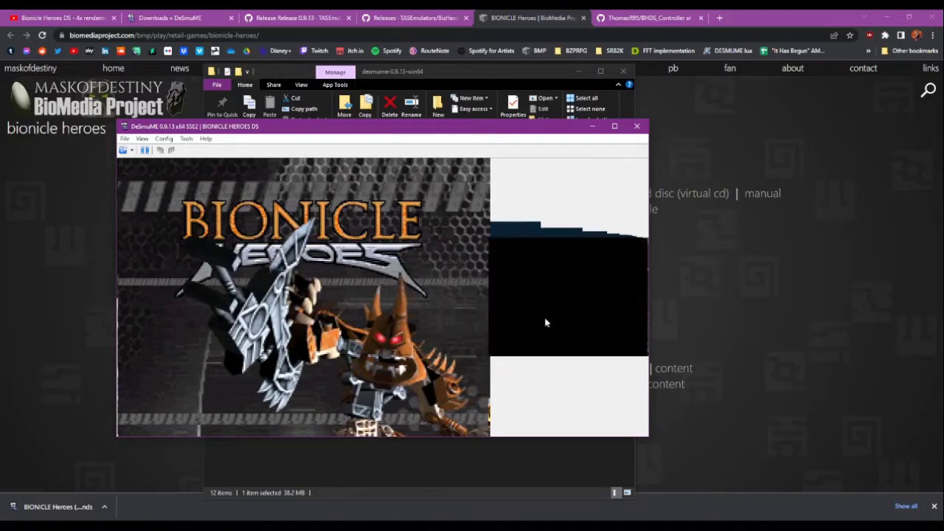
pyautogui.click(557, 278)
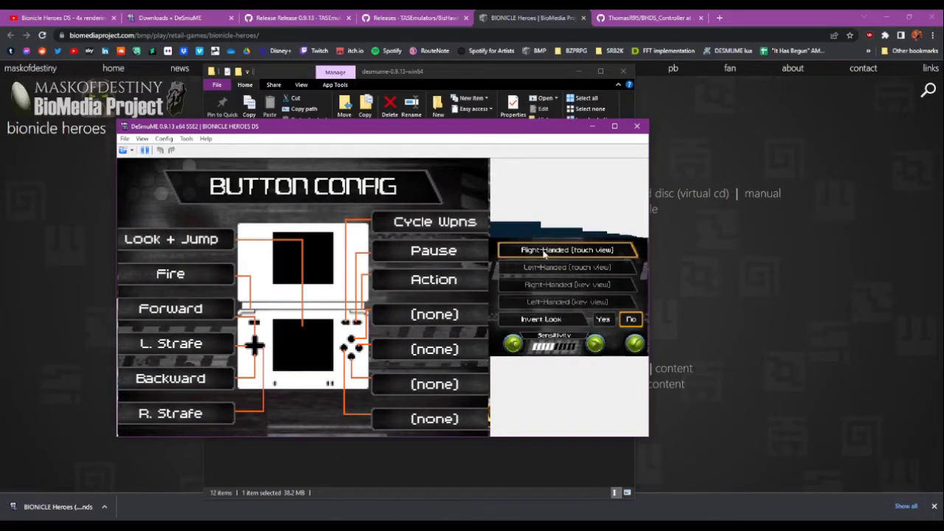
pyautogui.click(565, 286)
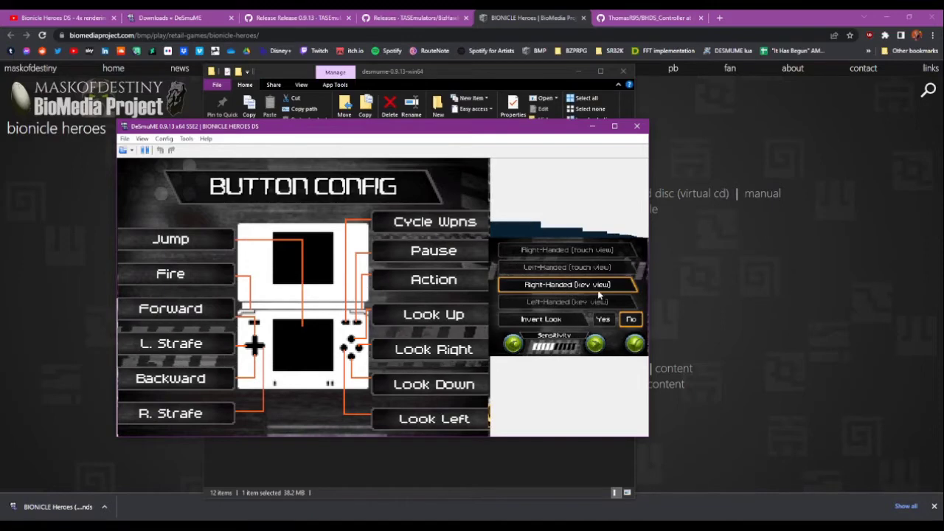
pyautogui.click(633, 349)
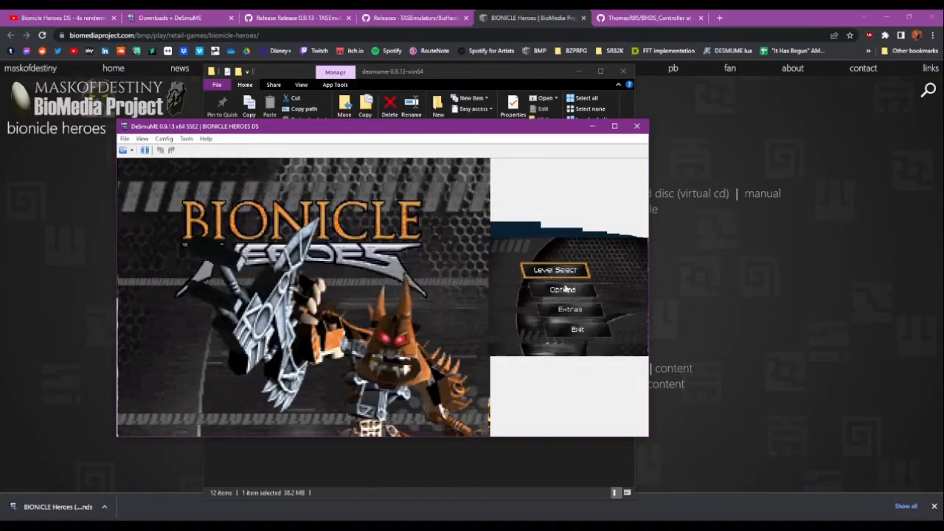
# Step: Open the level select, choose Sky Temple on the world map and start the Snake's Gate level
pyautogui.click(554, 271)
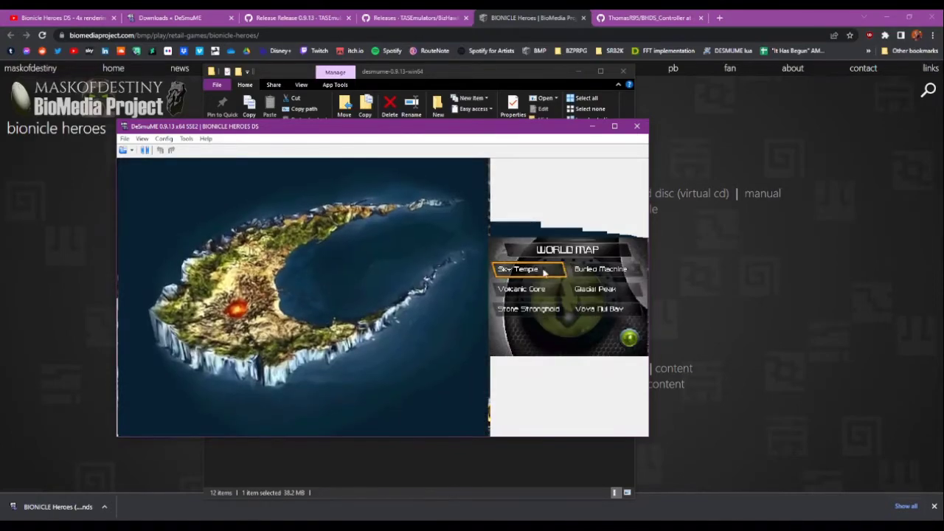
pyautogui.click(537, 271)
pyautogui.click(537, 275)
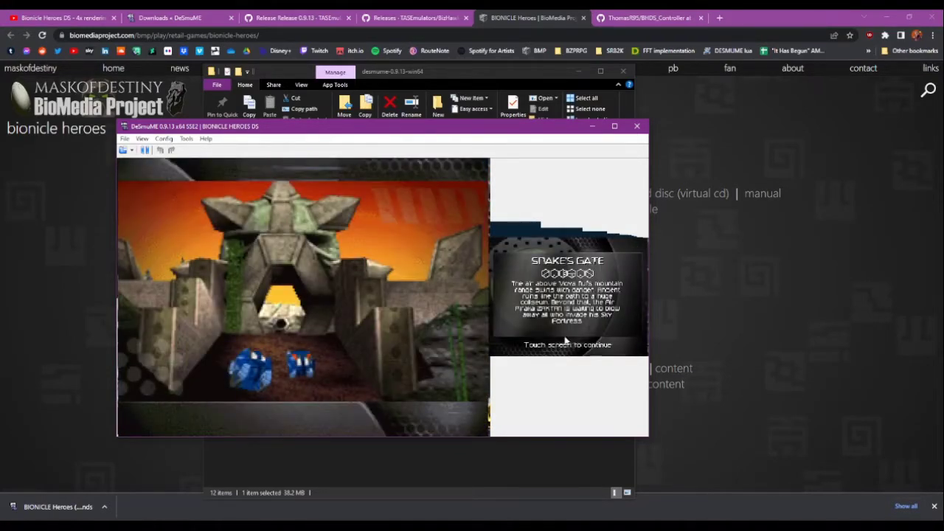
pyautogui.click(566, 341)
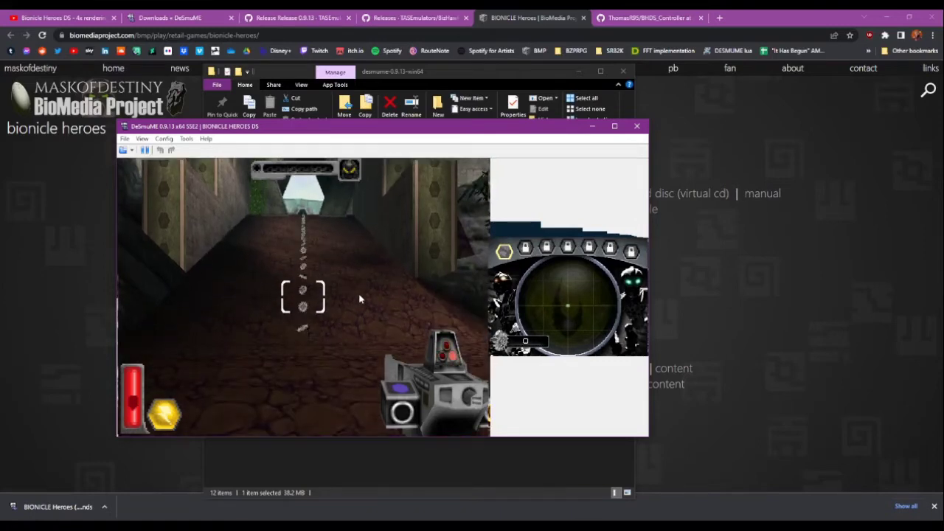
# Step: Turn the player and walk around in the Snake's Gate level to examine the 3D rendering and the default digital controls
pyautogui.press('Left')
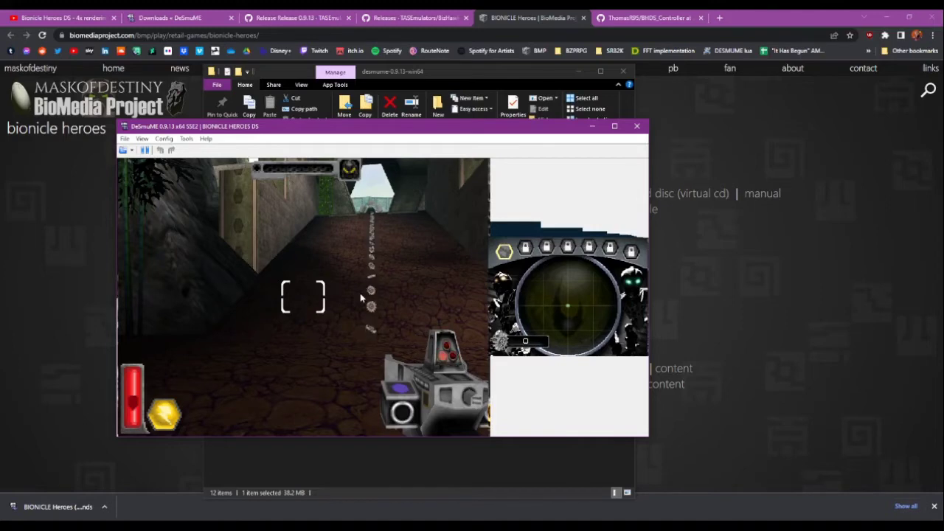
pyautogui.press('Left')
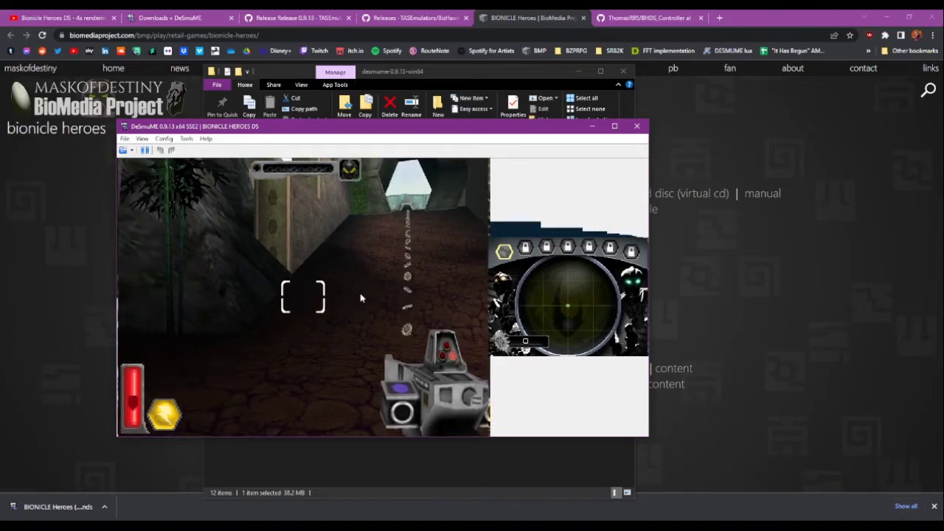
pyautogui.press('Right')
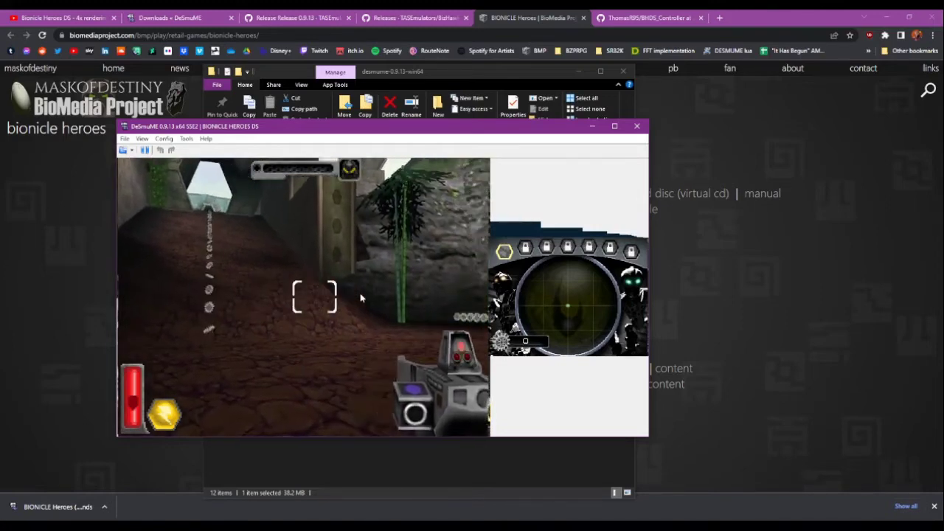
pyautogui.press('Left')
pyautogui.press('Left')
pyautogui.press('Left')
pyautogui.press('Left')
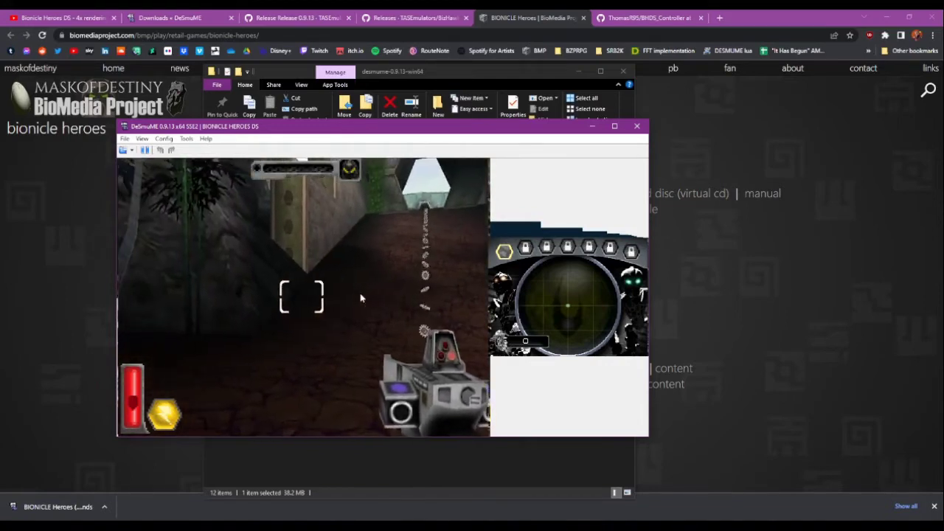
pyautogui.press('Left')
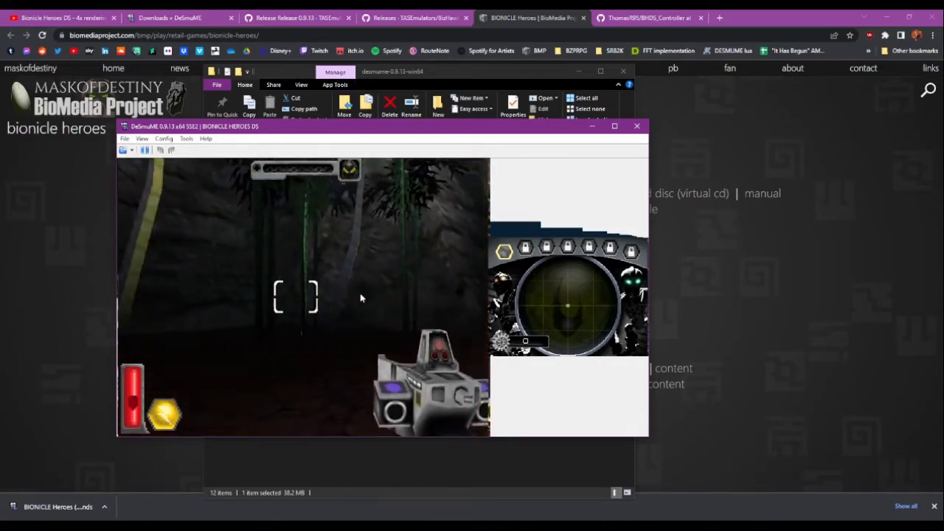
pyautogui.press('Right')
pyautogui.press('Right')
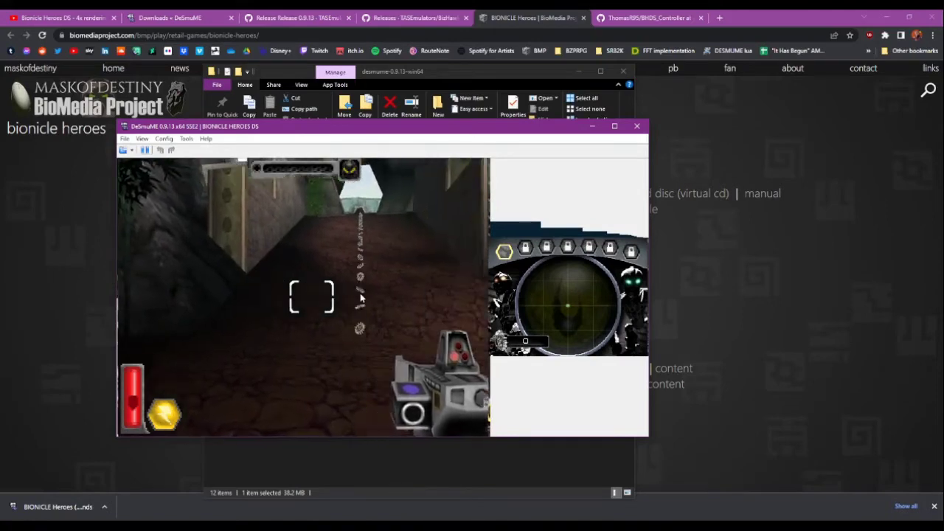
pyautogui.press('Up')
pyautogui.press('Up')
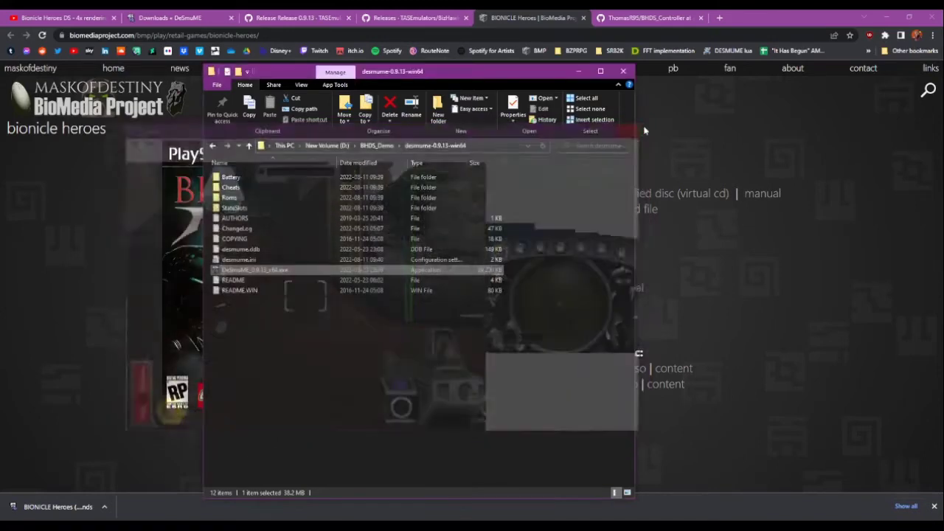
# Step: Switch to the browser and examine the BHDS_Controller repository's file list and its README notes on emulation settings, prerequisites and setup
pyautogui.click(369, 340)
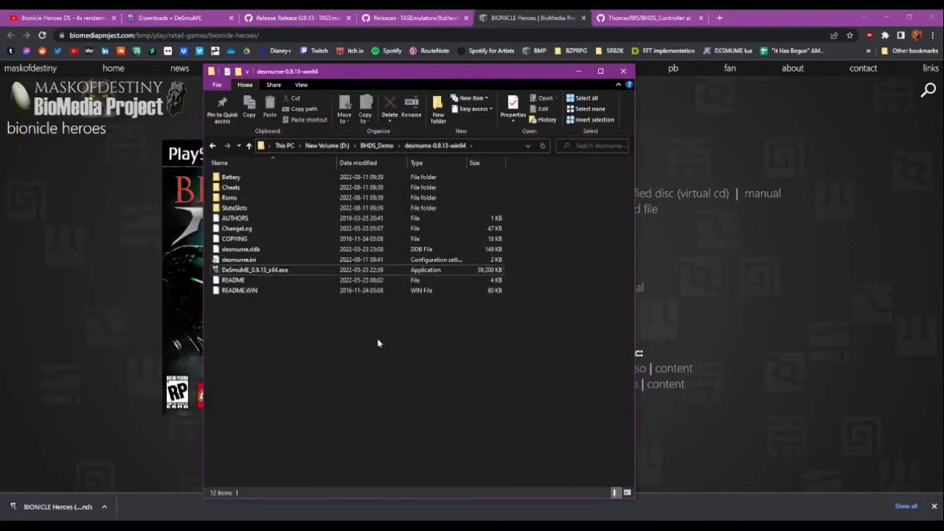
pyautogui.click(65, 16)
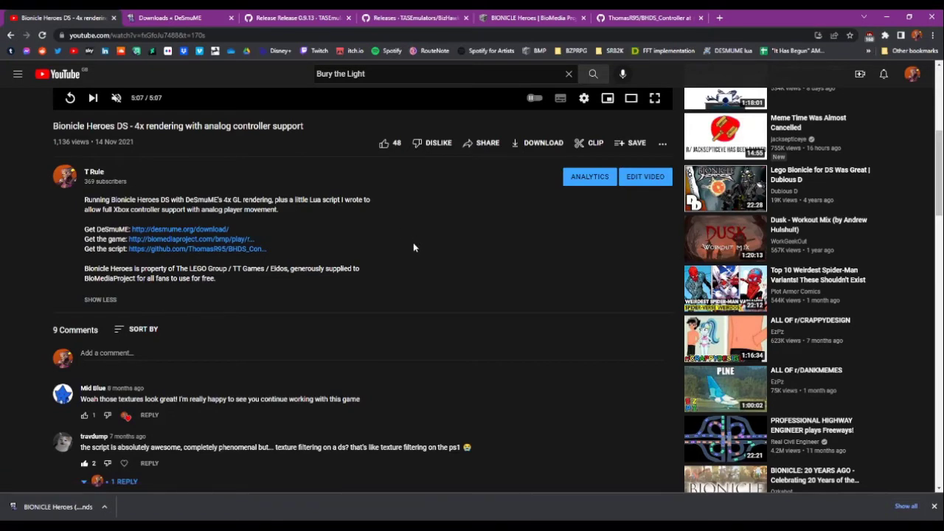
pyautogui.click(648, 16)
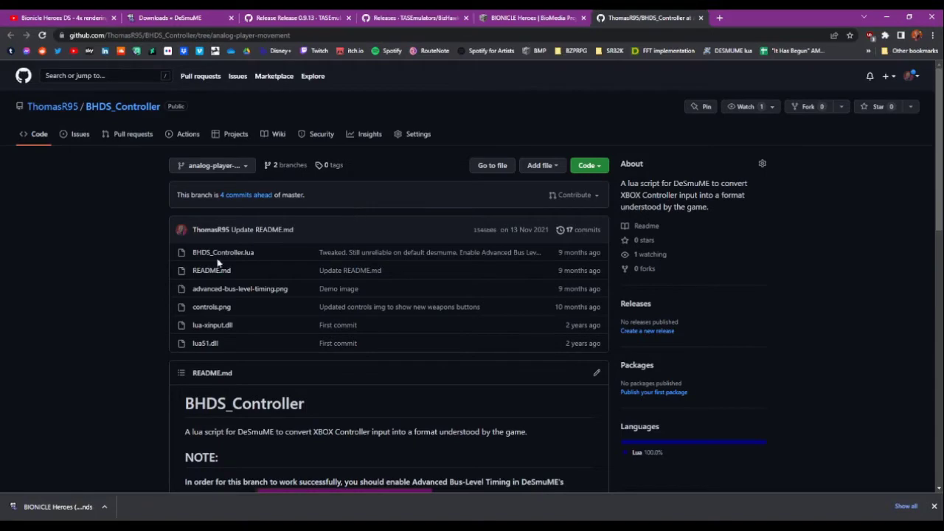
pyautogui.scroll(-3, 91, 273)
pyautogui.scroll(-6, 143, 272)
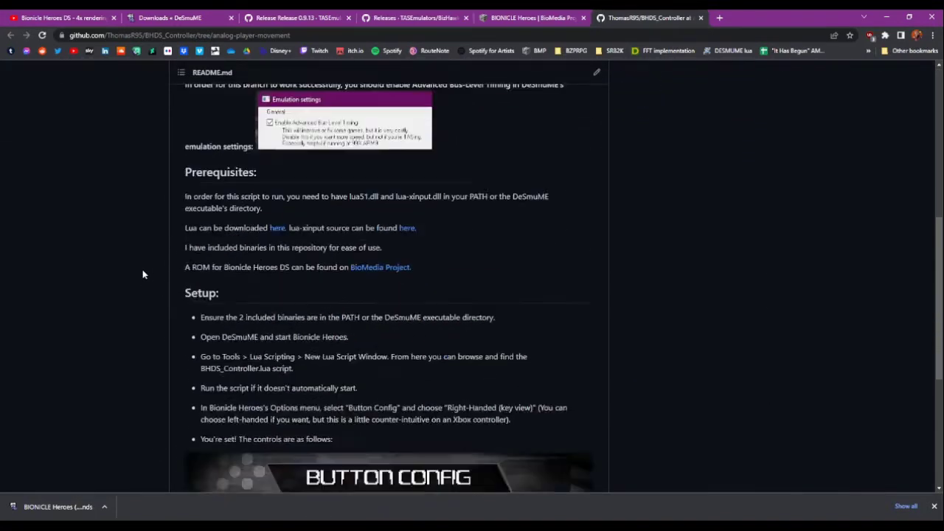
pyautogui.scroll(8, 133, 281)
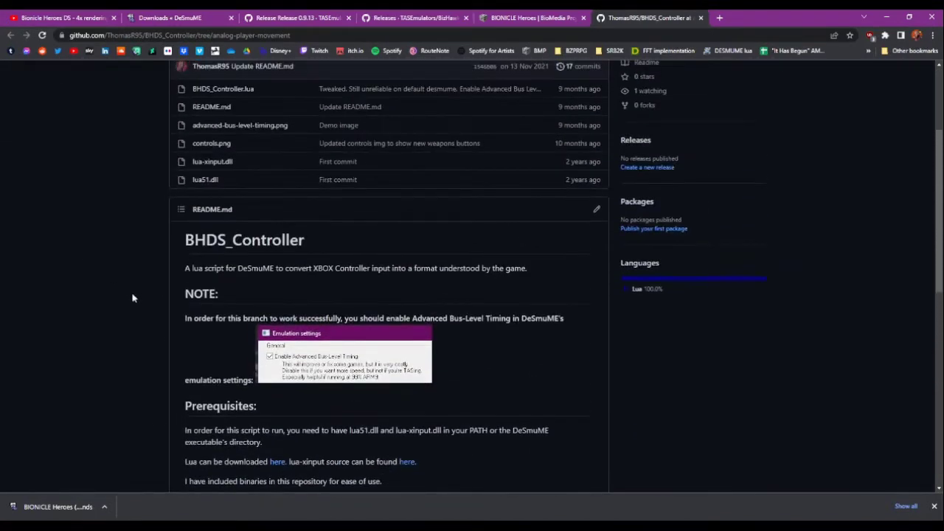
pyautogui.scroll(-1, 126, 303)
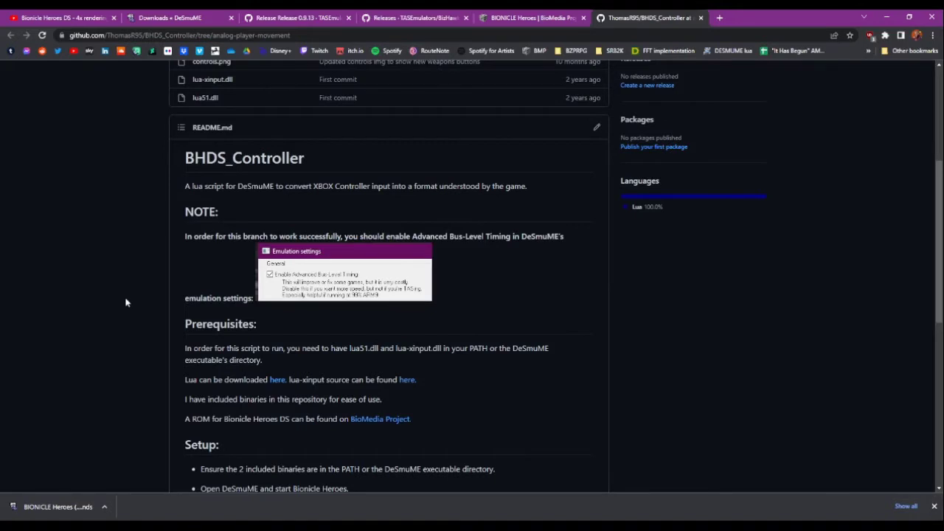
pyautogui.scroll(2, 125, 303)
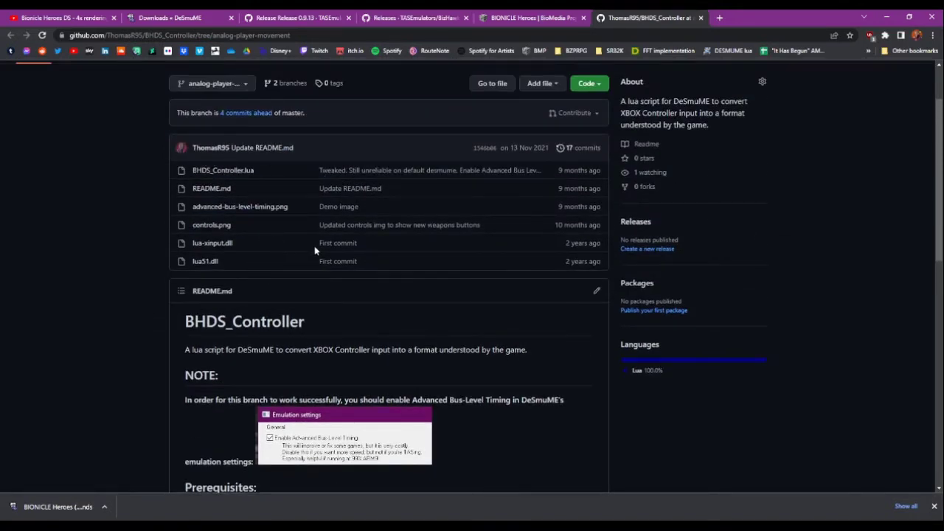
# Step: Download the BHDS_Controller repository as a ZIP and save it in the BHDS_Demo folder
pyautogui.scroll(1, 314, 246)
pyautogui.click(601, 167)
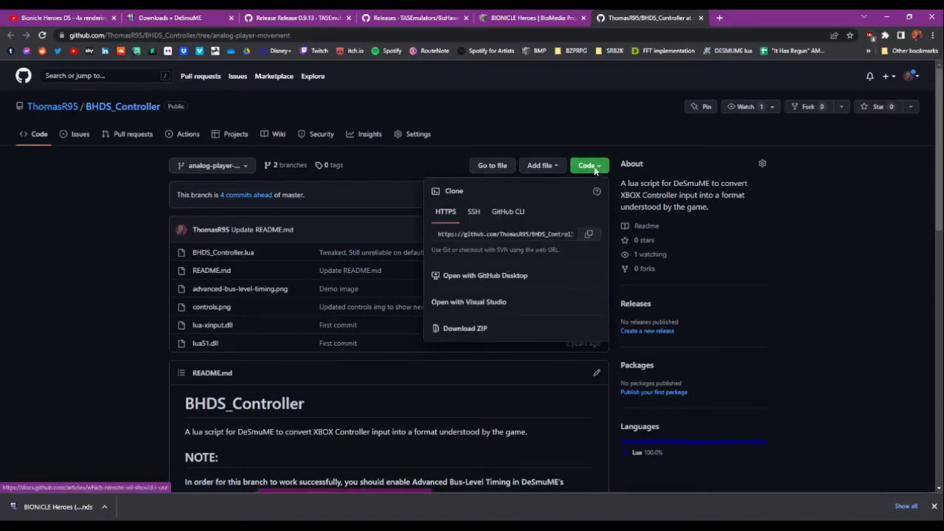
pyautogui.click(460, 330)
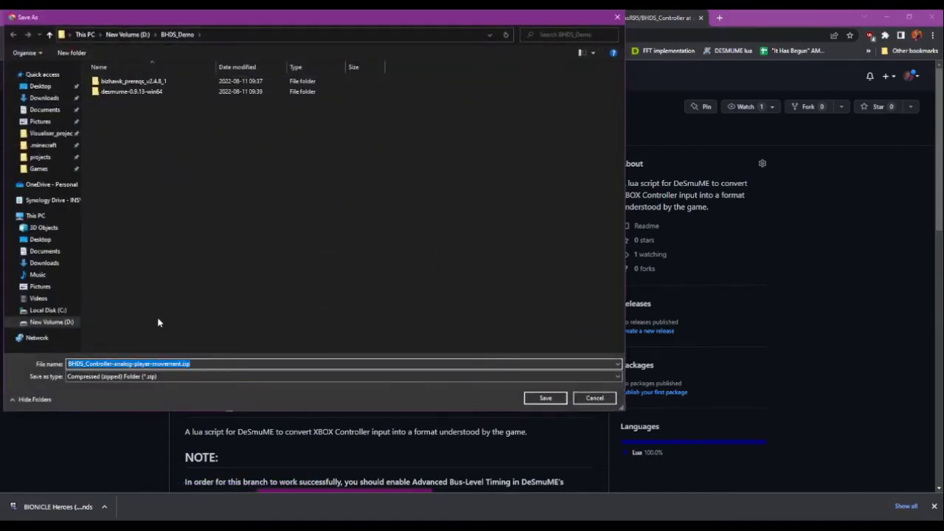
pyautogui.click(545, 398)
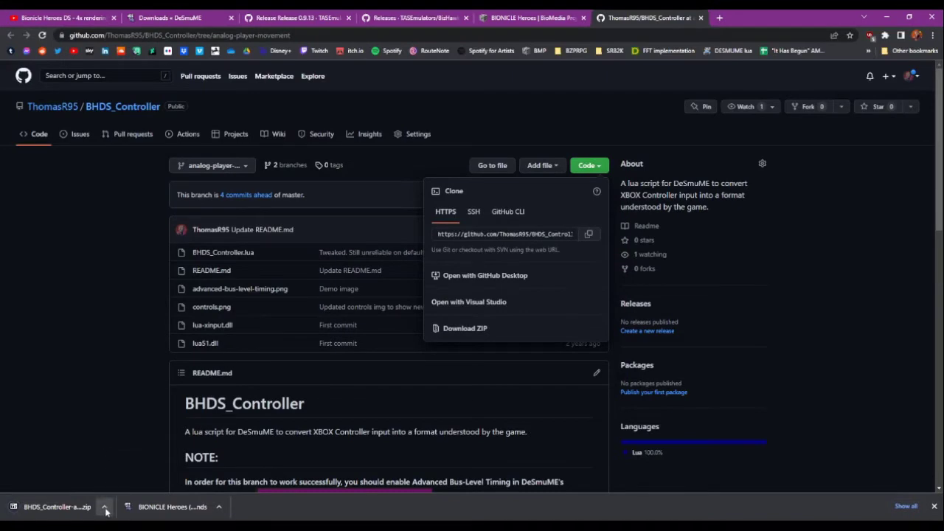
# Step: Show the downloaded BHDS_Controller archive in its folder and extract it with 7-Zip into a BHDS_Controller-analog-player-movement folder
pyautogui.click(105, 511)
pyautogui.click(124, 476)
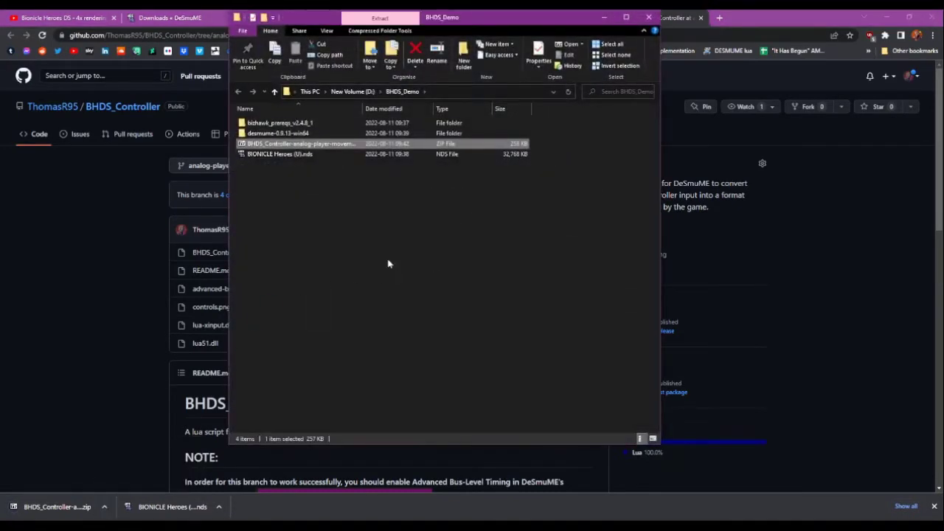
pyautogui.rightClick(306, 146)
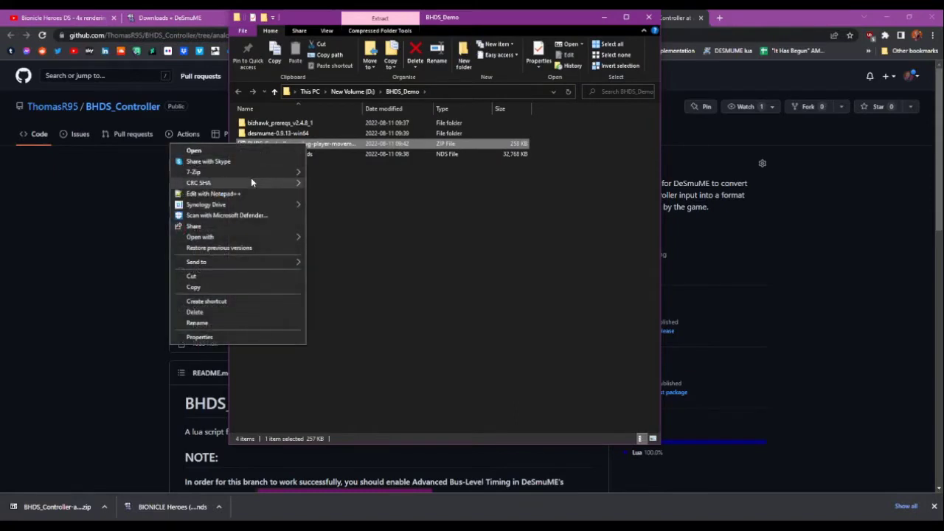
pyautogui.moveTo(251, 176)
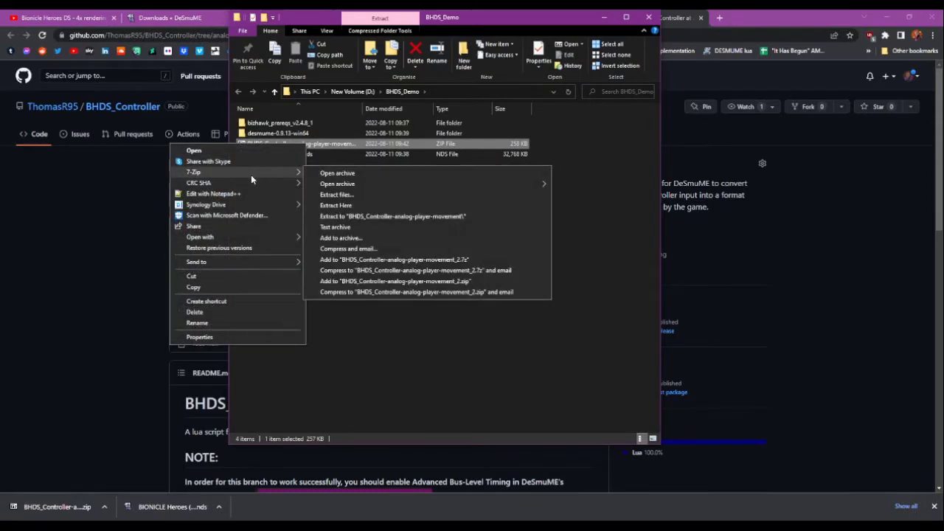
pyautogui.click(395, 221)
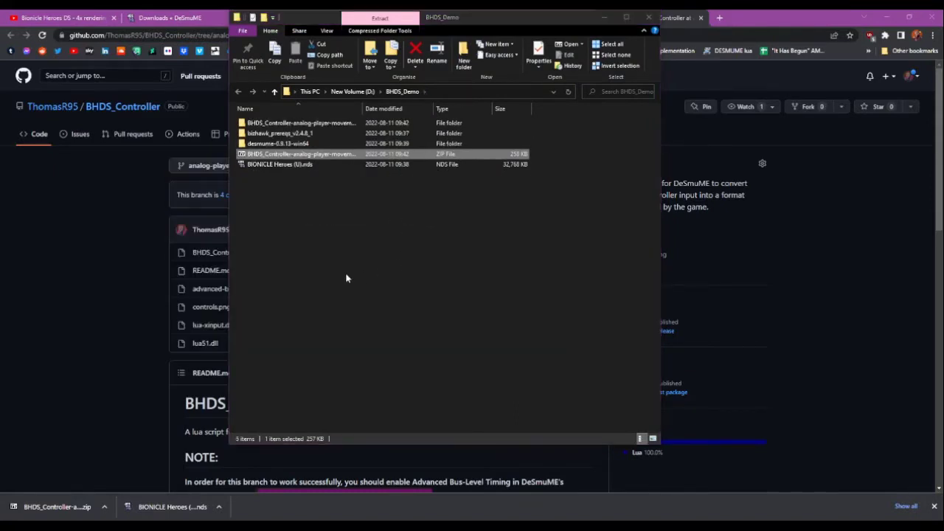
# Step: Delete the BHDS_Controller ZIP file and open the extracted BHDS_Controller-analog-player-movement folder
pyautogui.click(287, 155)
pyautogui.press('Delete')
pyautogui.press('Return')
pyautogui.doubleClick(295, 123)
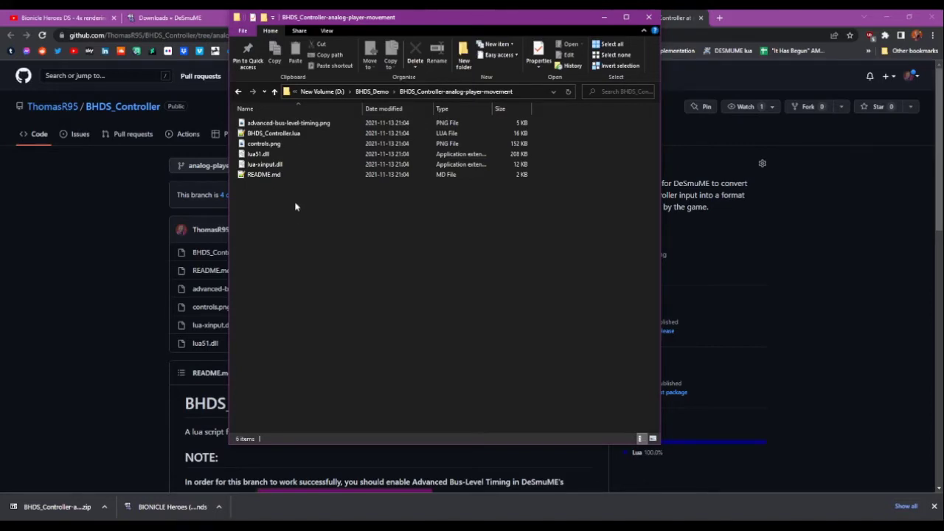
# Step: Examine the extracted script files against the README's setup instructions and controller button layout, then return to the extracted folder
pyautogui.click(293, 134)
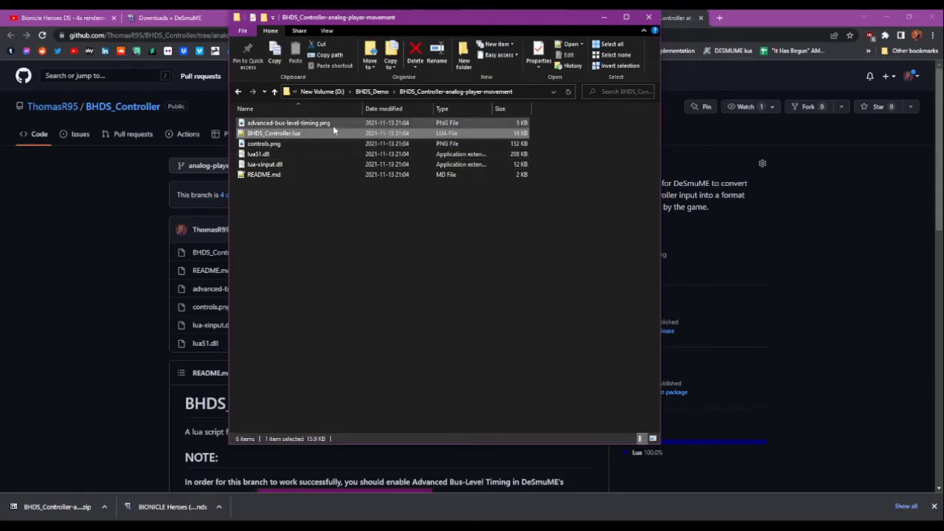
pyautogui.click(329, 124)
pyautogui.click(296, 154)
pyautogui.click(144, 342)
pyautogui.scroll(-7, 118, 346)
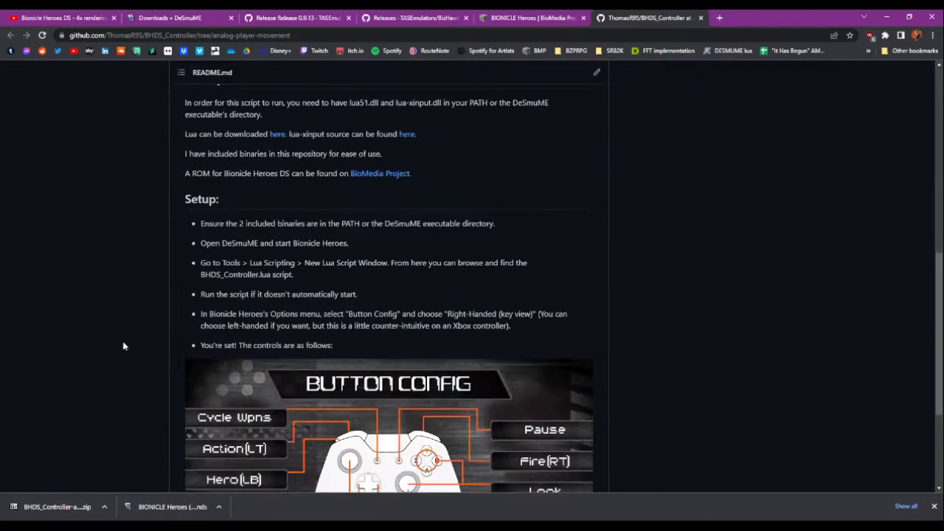
pyautogui.scroll(3, 150, 333)
pyautogui.scroll(-5, 150, 333)
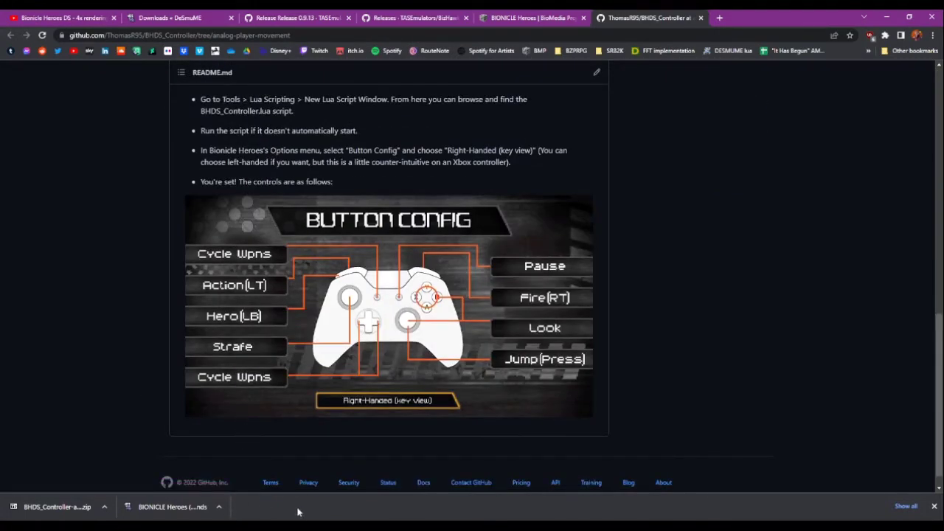
pyautogui.click(154, 485)
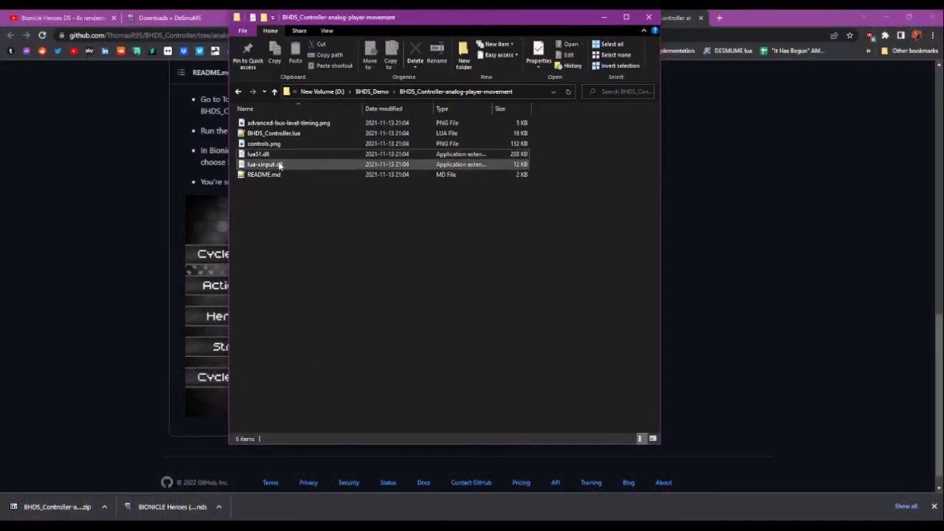
# Step: Check the README's setup instructions, then copy lua51.dll and lua-xinput.dll from the extracted controller folder into the desmume-0.9.13-win64 folder
pyautogui.click(143, 195)
pyautogui.scroll(1, 155, 197)
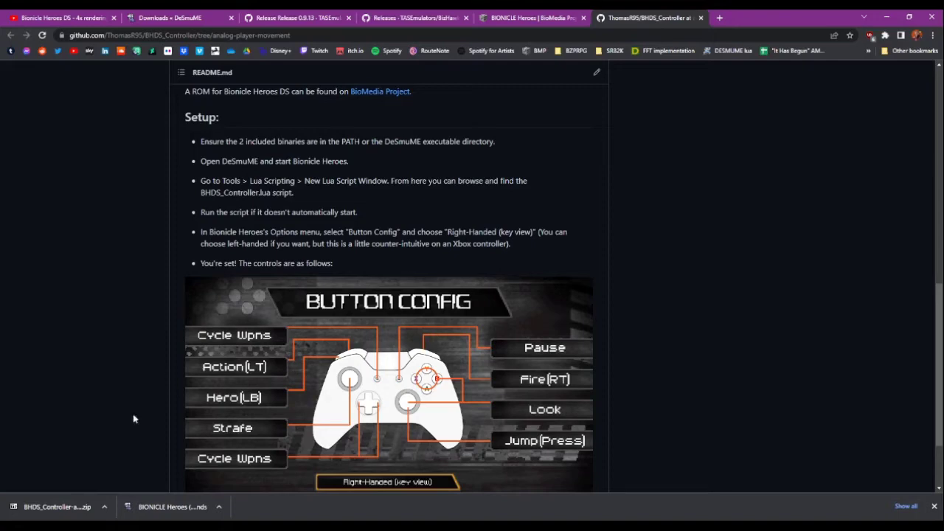
pyautogui.moveTo(111, 524)
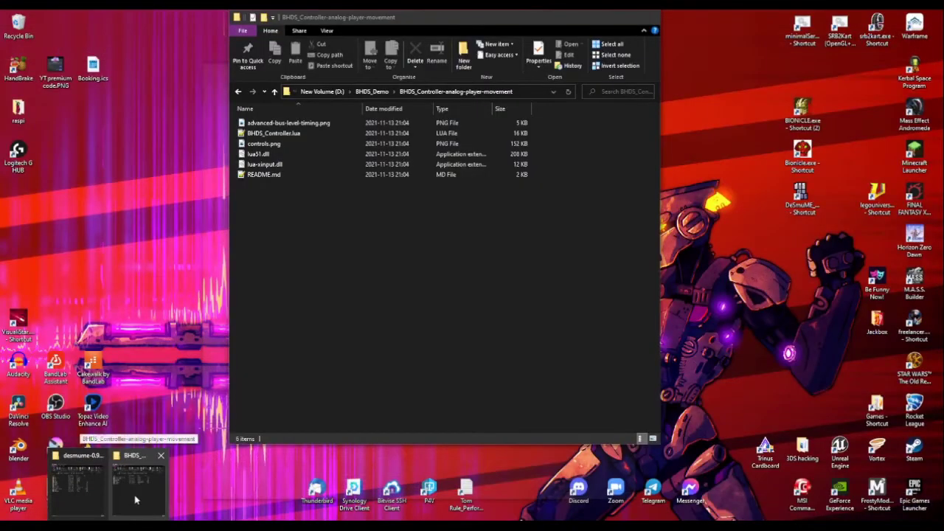
pyautogui.click(135, 500)
pyautogui.click(267, 155)
pyautogui.keyDown('ctrl'); pyautogui.click(281, 165); pyautogui.keyUp('ctrl')
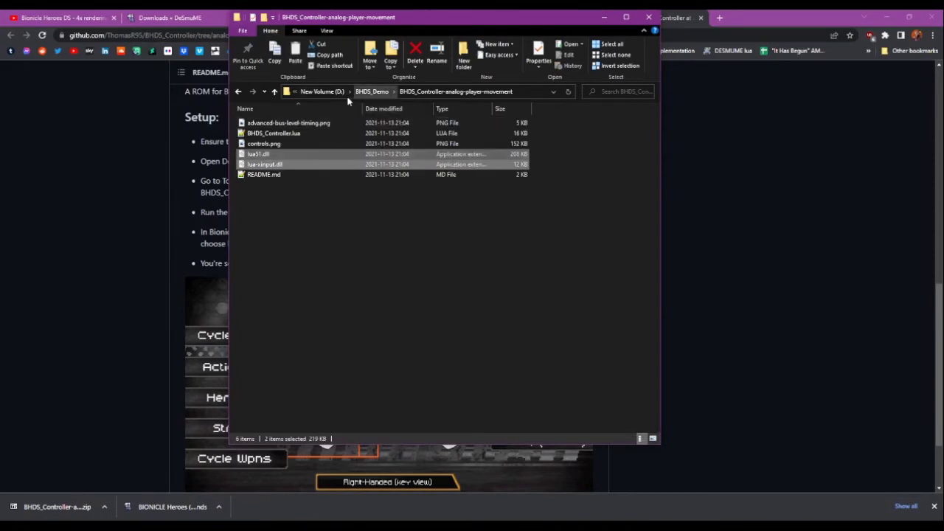
pyautogui.click(372, 91)
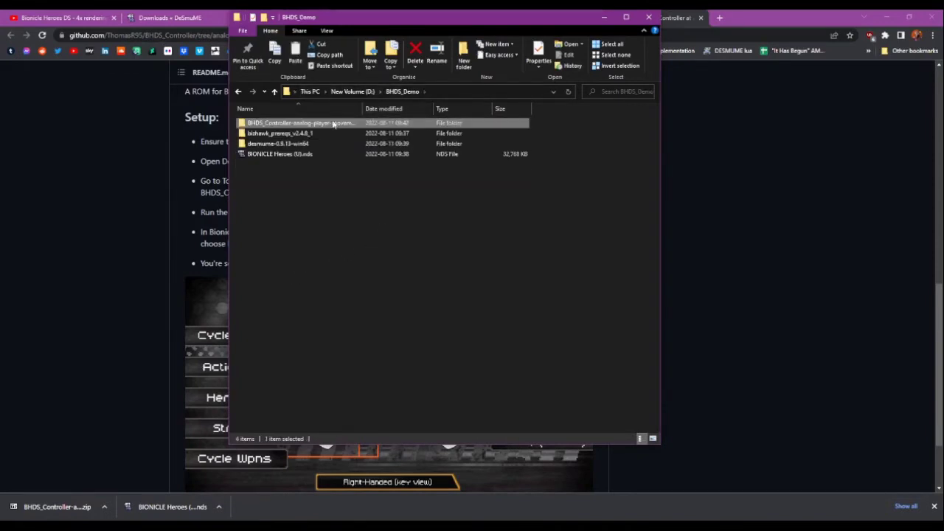
pyautogui.doubleClick(289, 143)
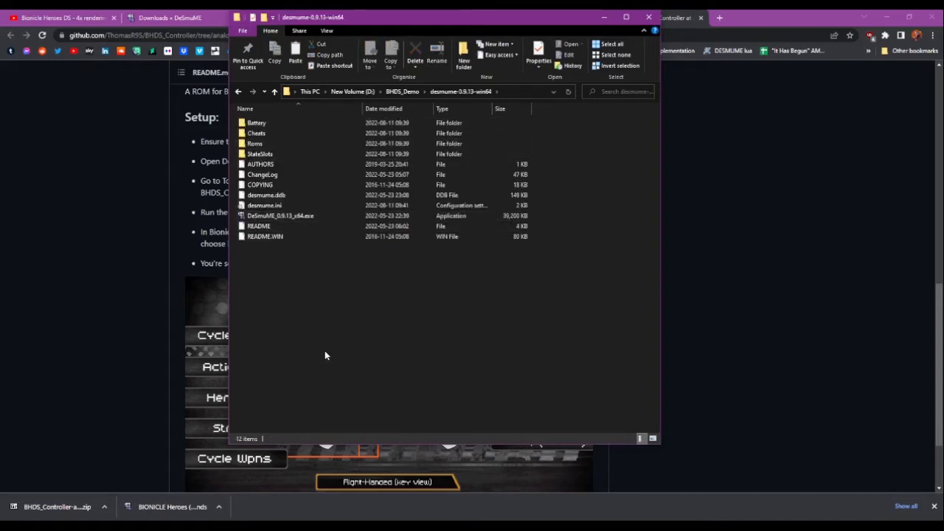
pyautogui.hotkey('ctrl', 'v')
pyautogui.click(301, 314)
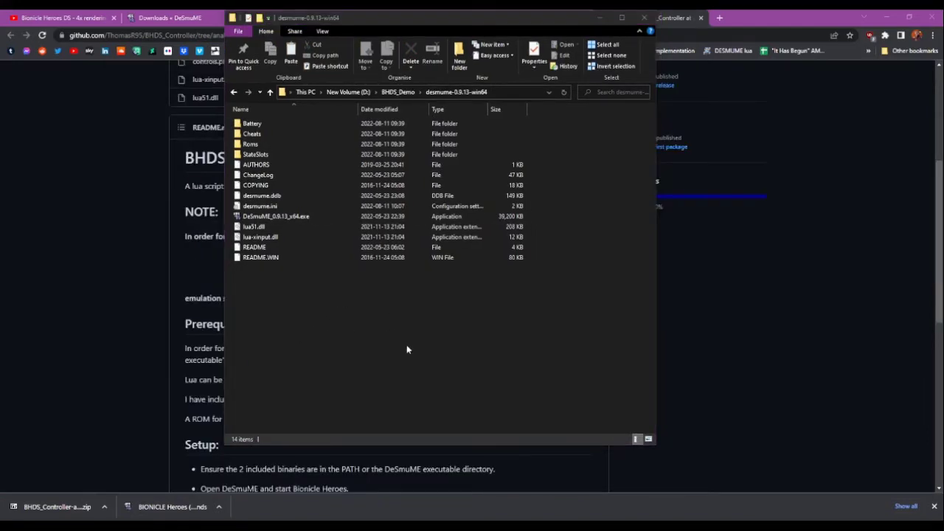
# Step: Start DeSmuME and apply emulation settings with Advanced Bus-Level Timing enabled, as the README's note requires
pyautogui.doubleClick(280, 217)
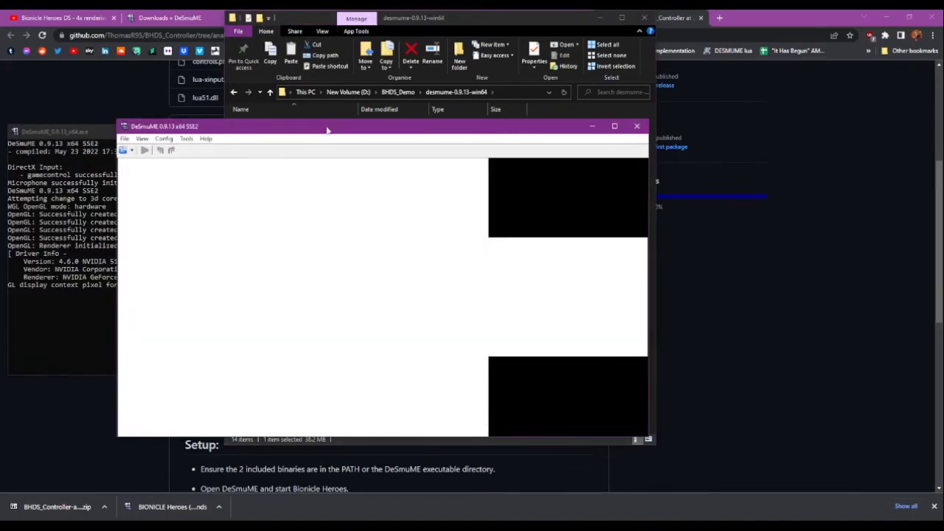
pyautogui.moveTo(327, 129); pyautogui.dragTo(391, 128)
pyautogui.click(228, 137)
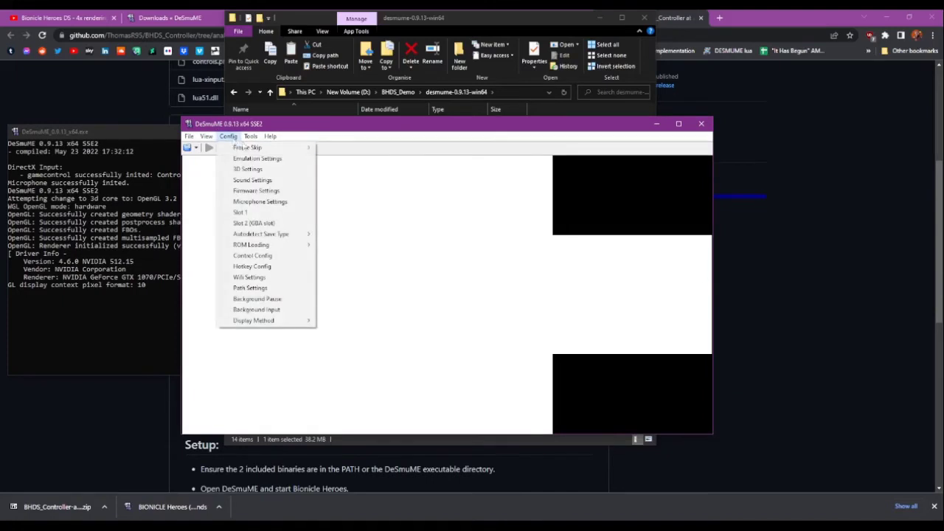
pyautogui.click(260, 159)
pyautogui.click(123, 411)
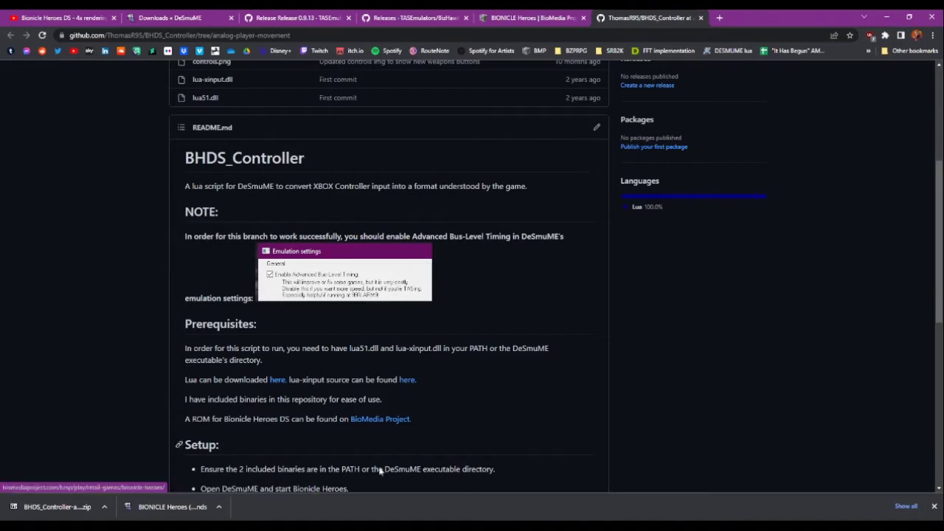
pyautogui.moveTo(375, 525)
pyautogui.click(423, 480)
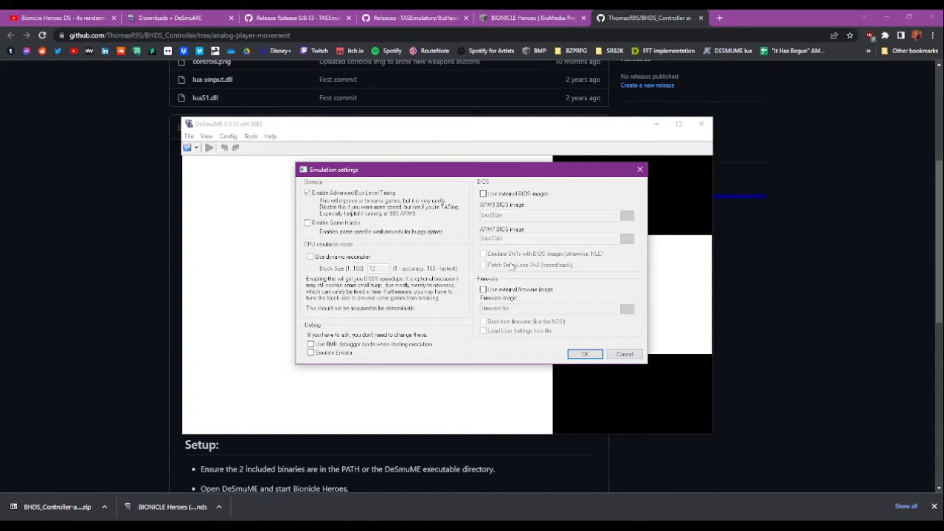
pyautogui.click(590, 355)
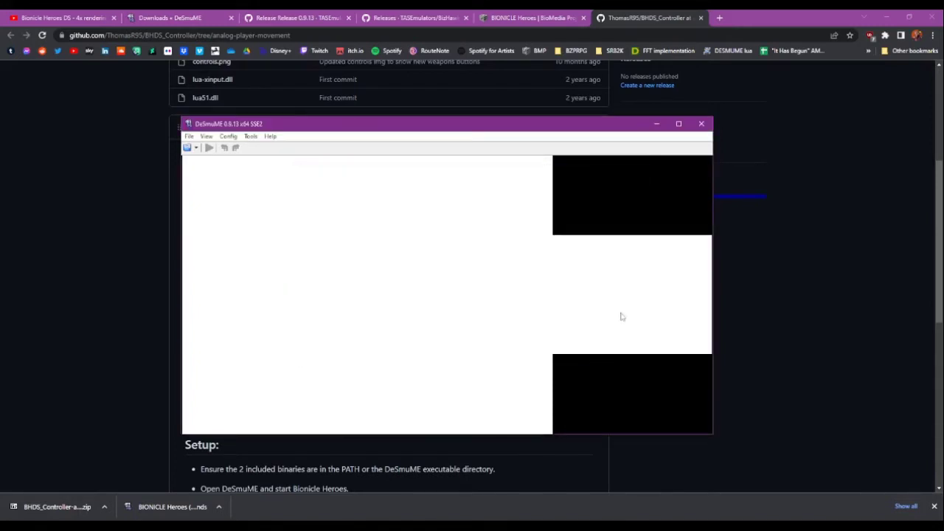
# Step: Review the 3D settings and the active display method in the emulator's configuration
pyautogui.click(206, 137)
pyautogui.moveTo(226, 137)
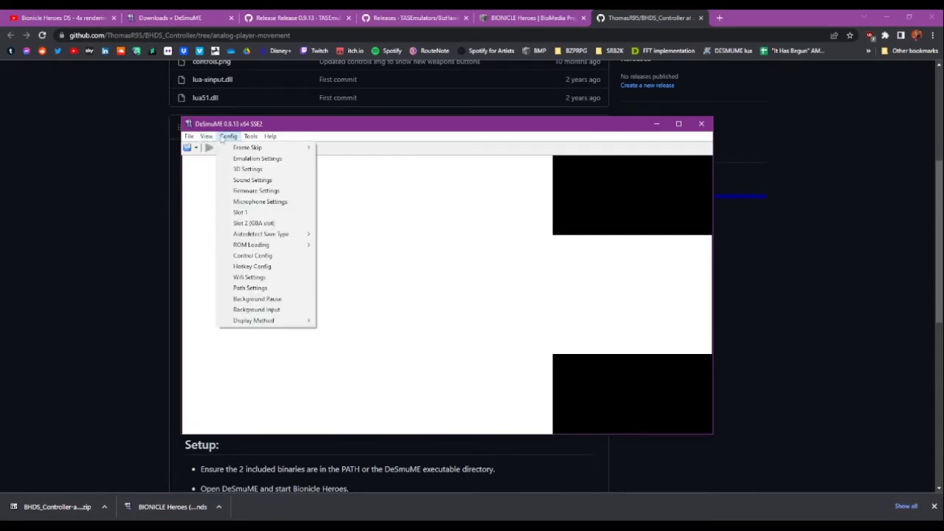
pyautogui.moveTo(281, 320)
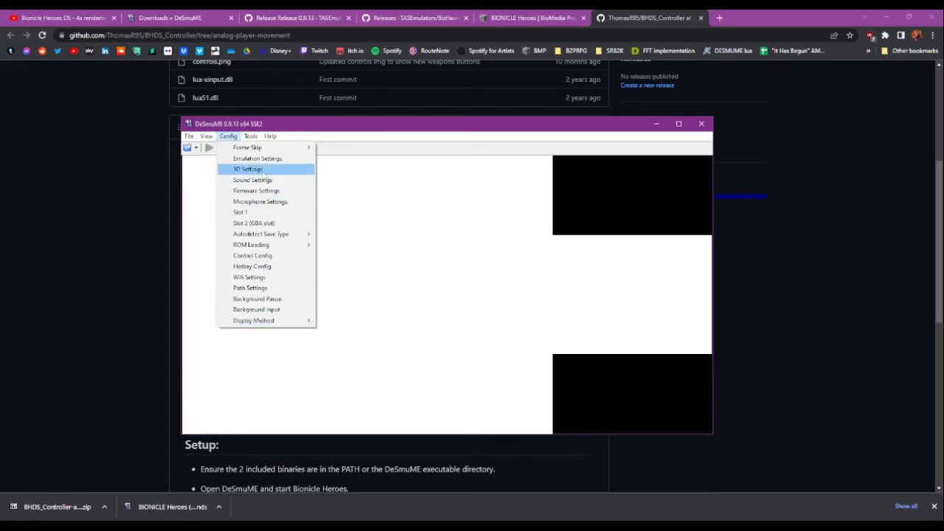
pyautogui.click(247, 169)
pyautogui.click(403, 366)
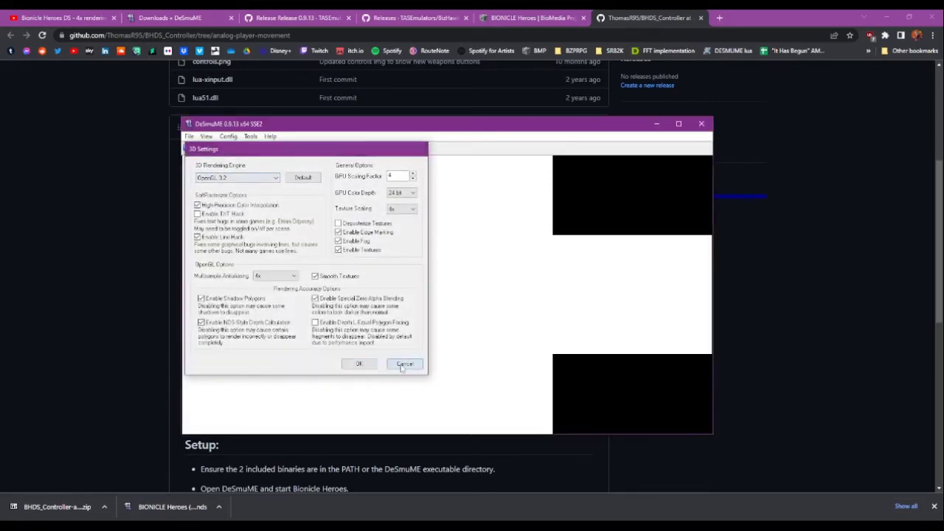
pyautogui.click(229, 137)
pyautogui.moveTo(284, 320)
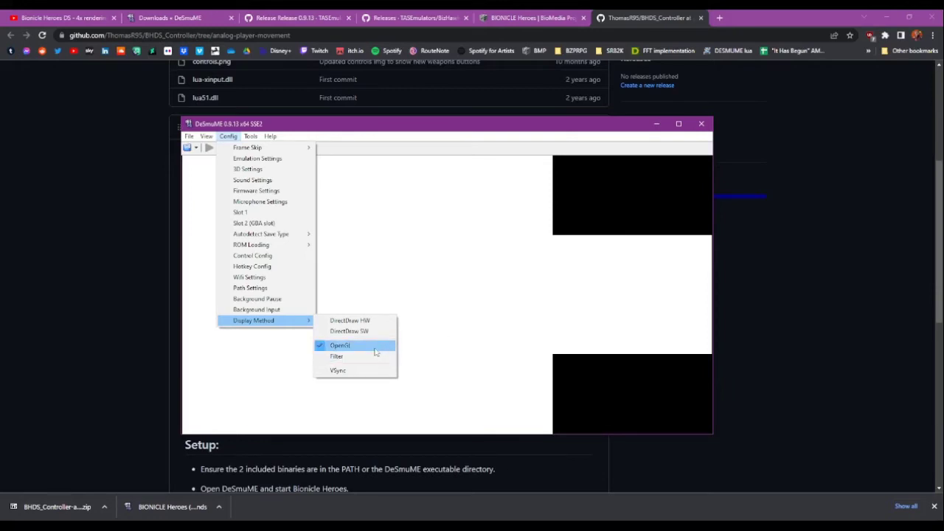
pyautogui.click(634, 391)
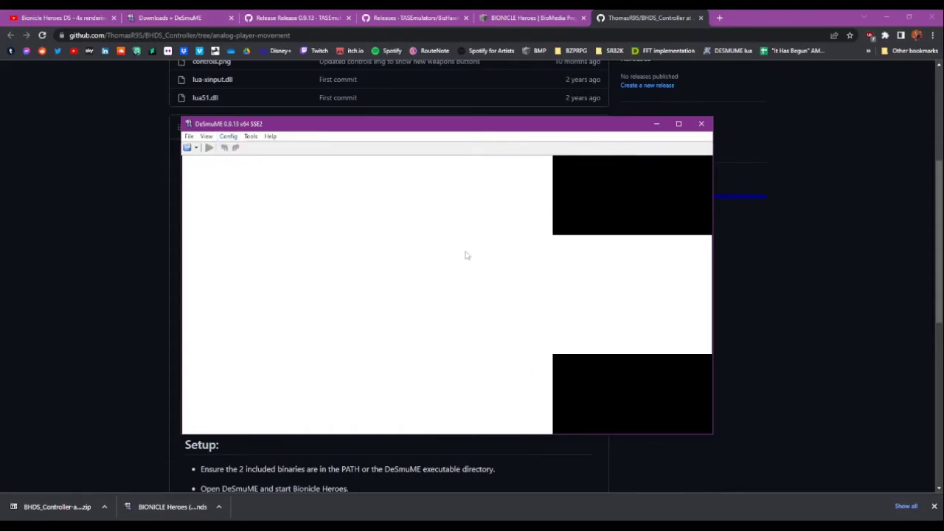
# Step: Load the Bionicle Heroes ROM from the recently used ROMs
pyautogui.click(192, 138)
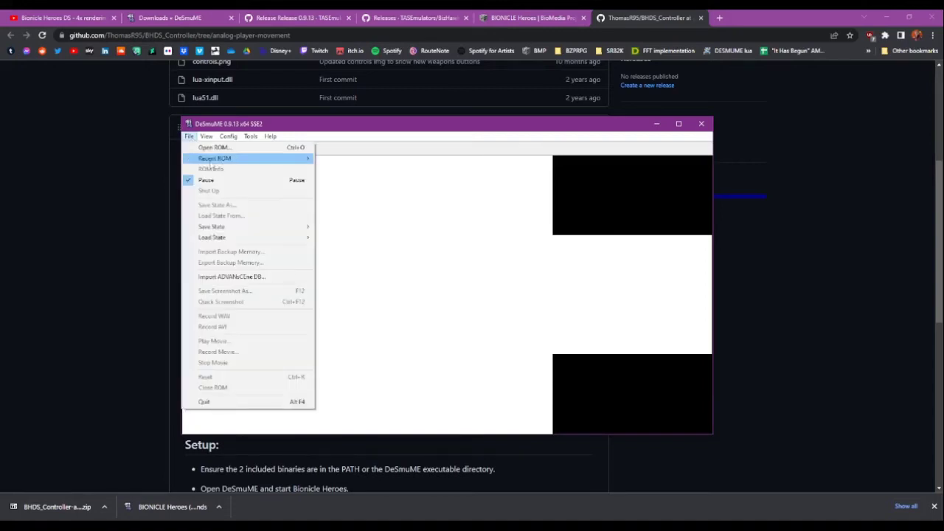
pyautogui.moveTo(222, 160)
pyautogui.click(382, 159)
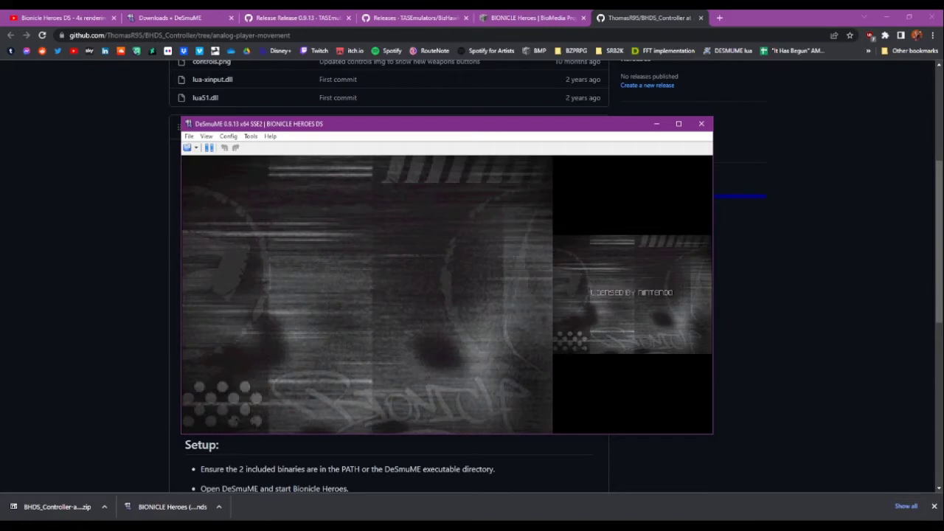
# Step: Load BHDS_Controller.lua from the BHDS_Controller-analog-player-movement folder in a new Lua script window, and skip the game's intro
pyautogui.click(251, 136)
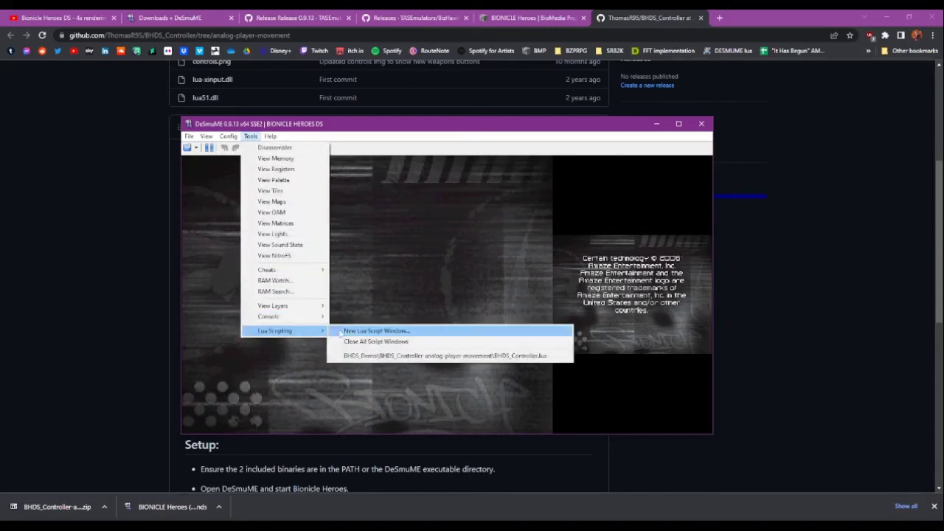
pyautogui.click(368, 332)
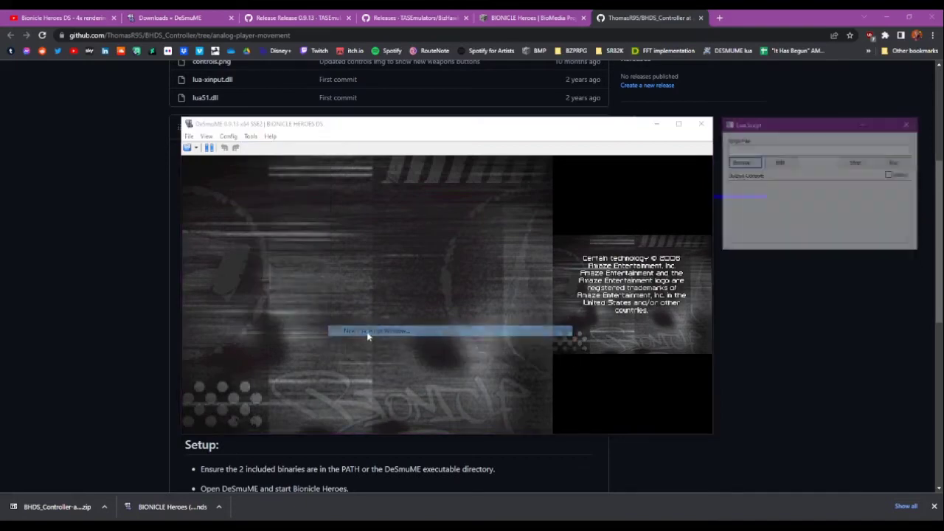
pyautogui.click(745, 163)
pyautogui.click(599, 206)
pyautogui.click(860, 381)
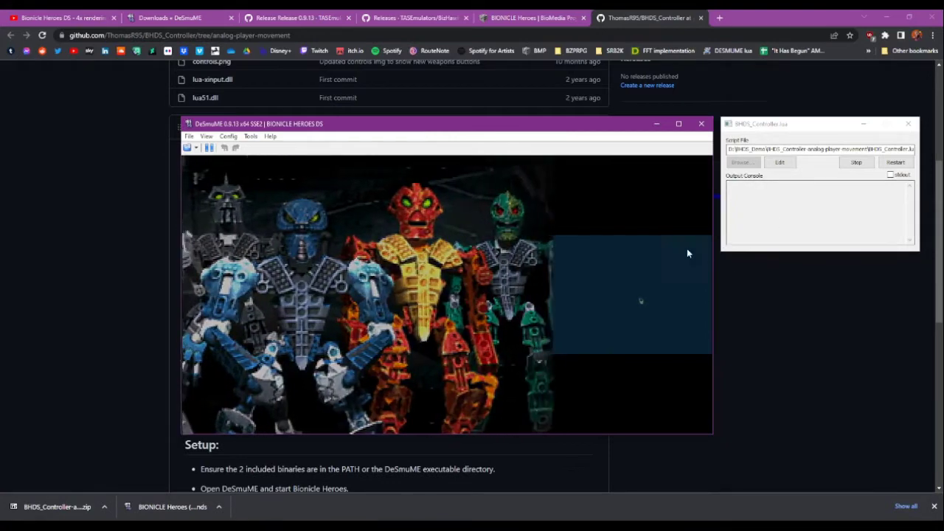
pyautogui.click(645, 327)
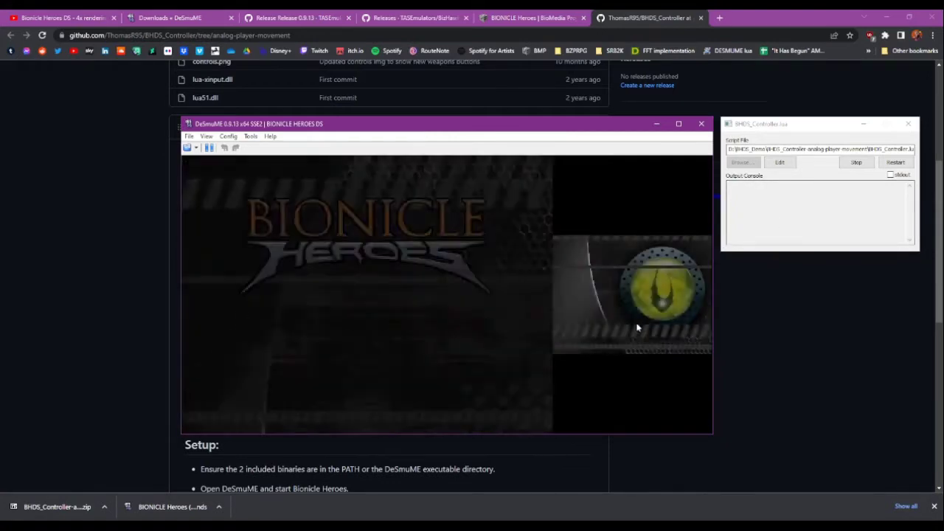
pyautogui.click(619, 286)
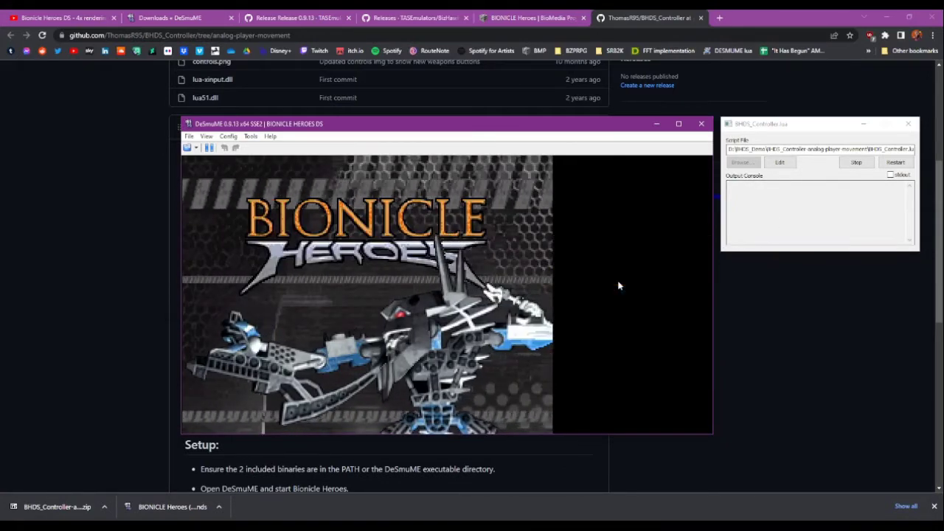
pyautogui.click(628, 271)
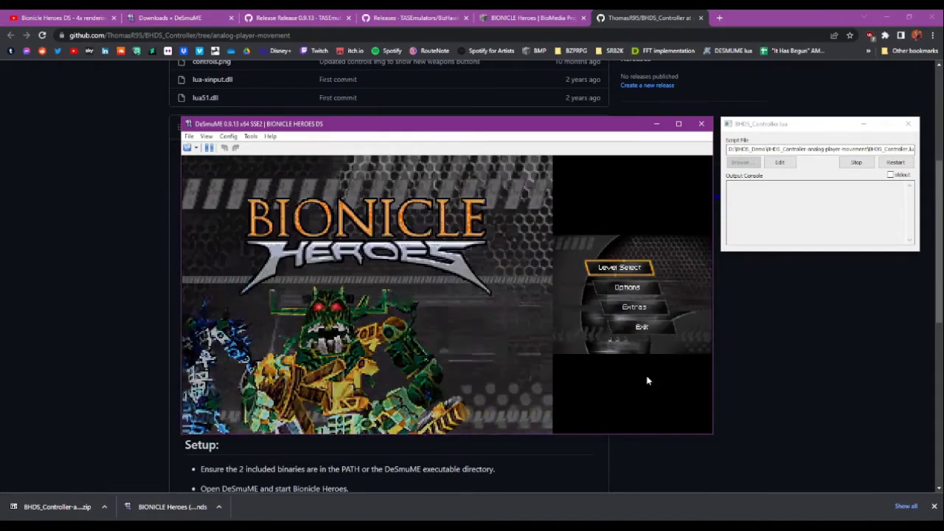
pyautogui.press('z')
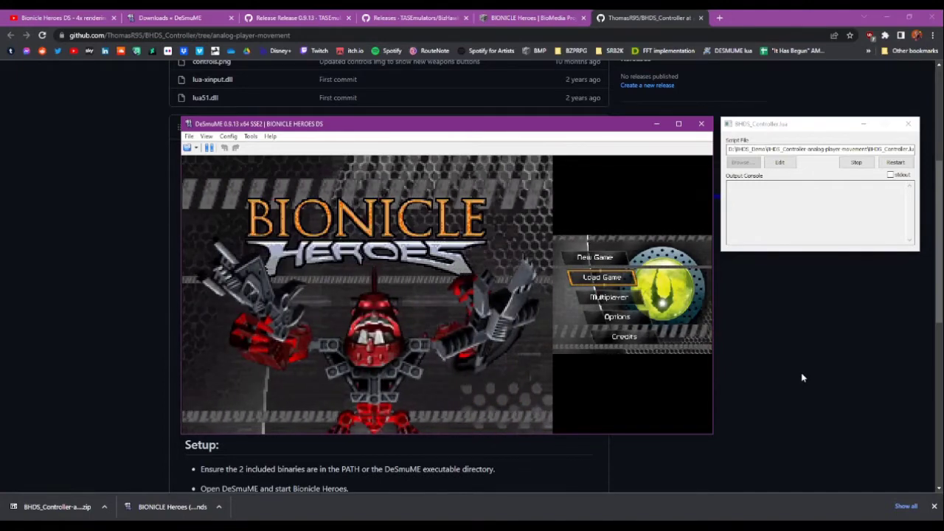
# Step: Set the game's Button Config option to Right-Handed (key view), then return to the game's main menu
pyautogui.press('Down')
pyautogui.press('Down')
pyautogui.press('x')
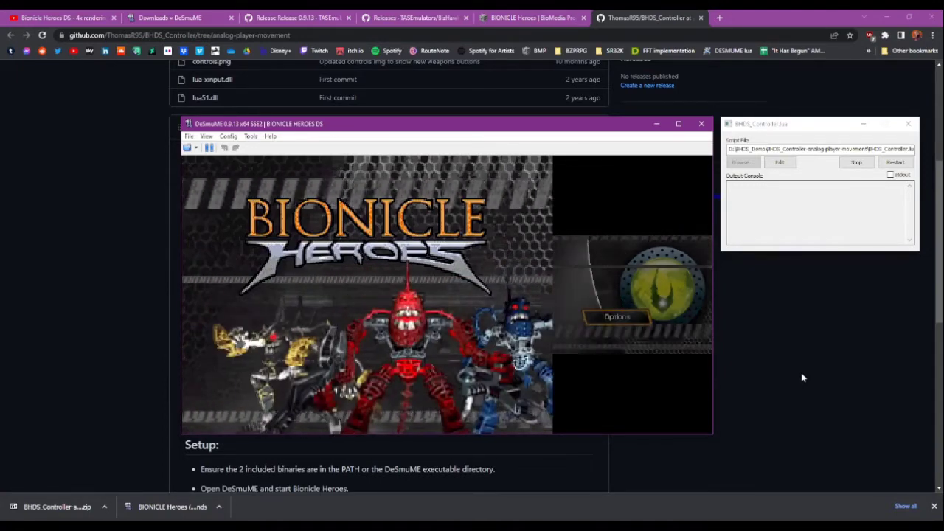
pyautogui.press('Down')
pyautogui.press('x')
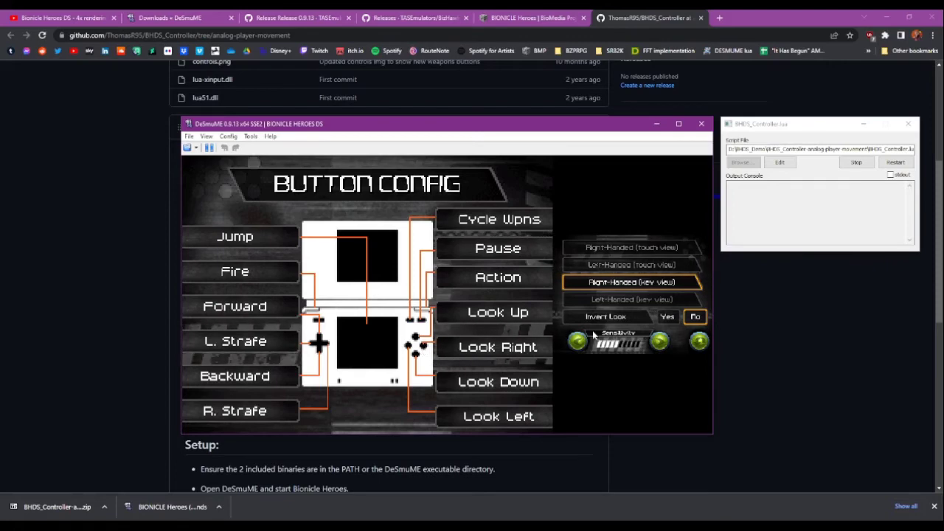
pyautogui.click(697, 342)
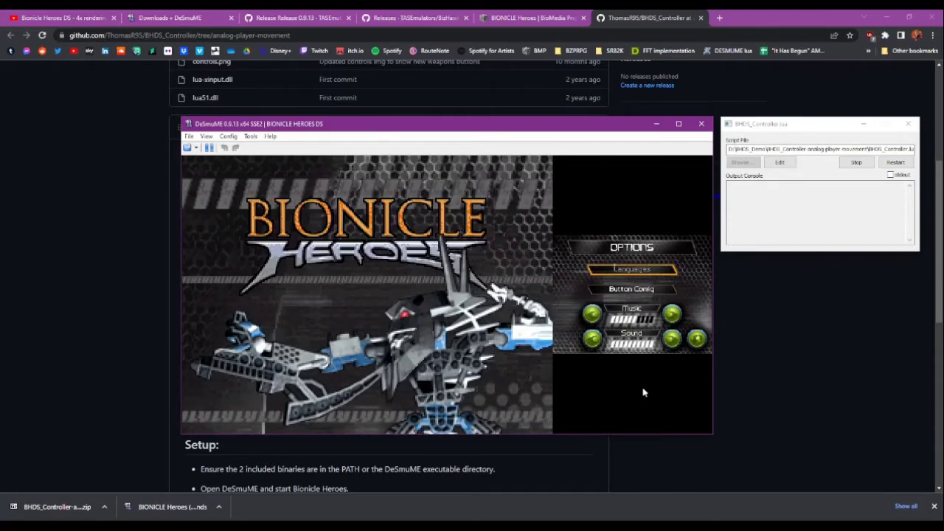
pyautogui.click(697, 340)
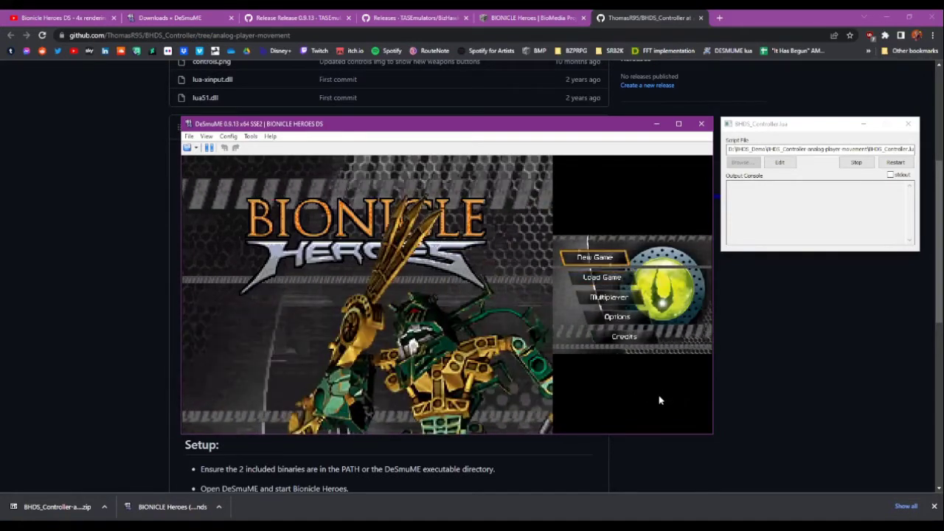
# Step: Try moving through the main menu entries, then load the saved game in the Game 0 slot
pyautogui.press('Down')
pyautogui.press('Down')
pyautogui.press('Up')
pyautogui.press('Up')
pyautogui.press('Down')
pyautogui.press('Down')
pyautogui.press('Up')
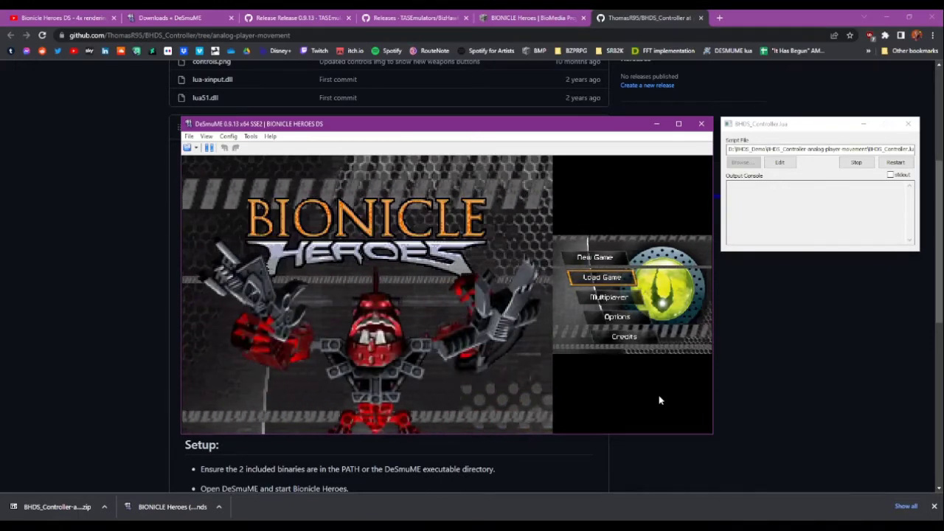
pyautogui.press('x')
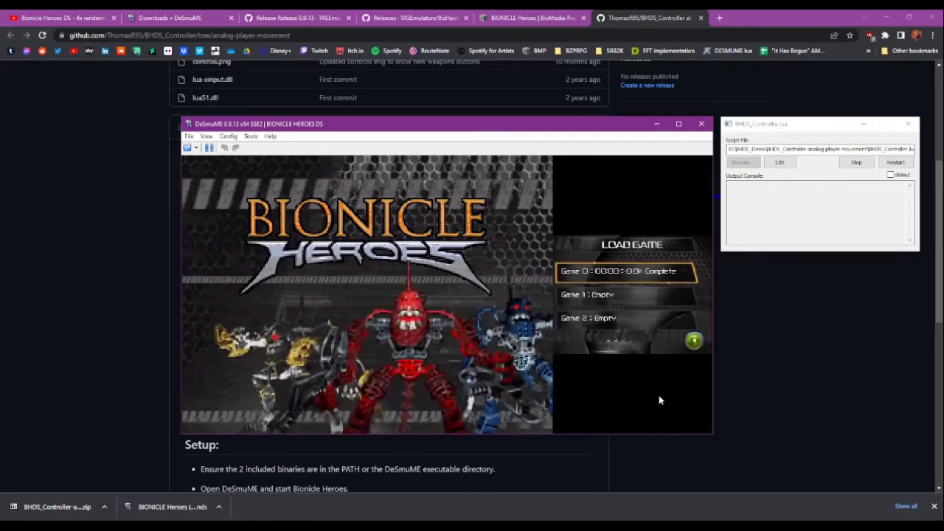
pyautogui.press('x')
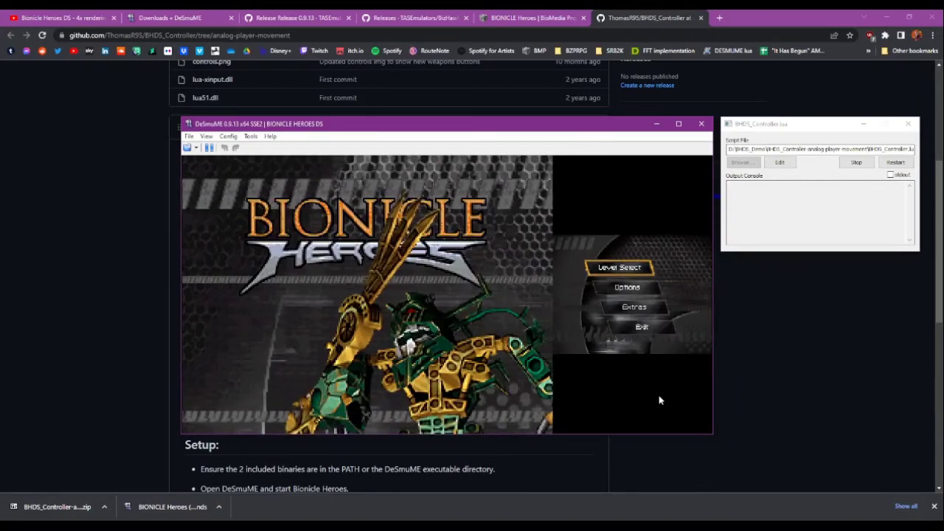
# Step: Open Level Select and start the Snakes Gate level from the world map
pyautogui.press('x')
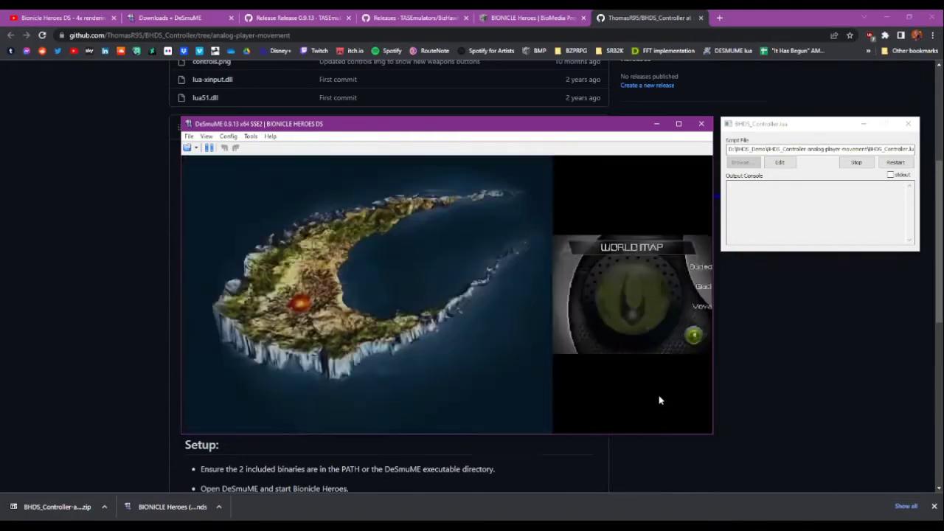
pyautogui.press('x')
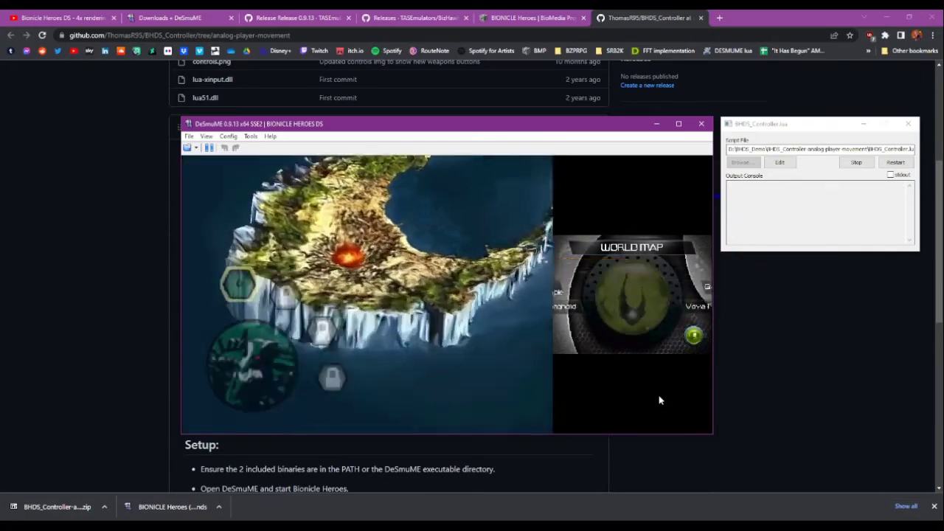
pyautogui.press('x')
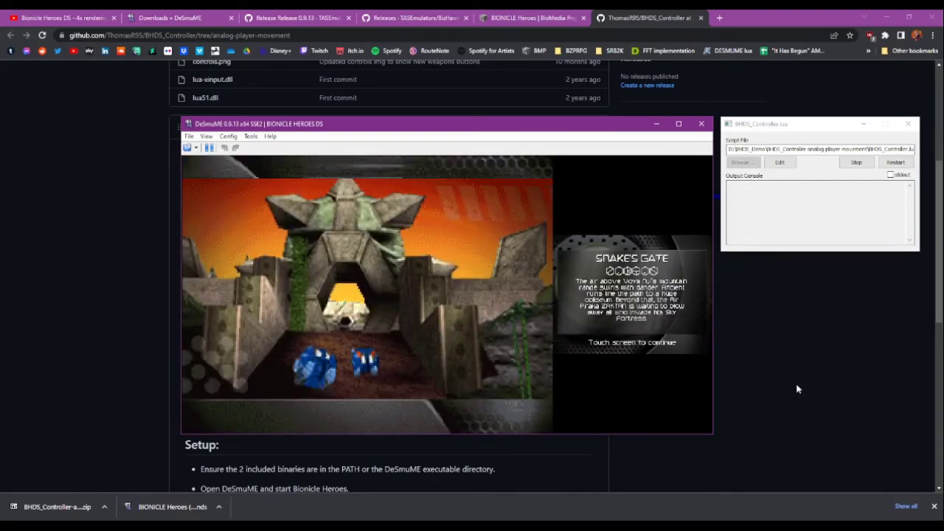
# Step: Dismiss the Snakes Gate briefing, then look around the start area and collect the silver pieces beside the rock wall
pyautogui.press('x')
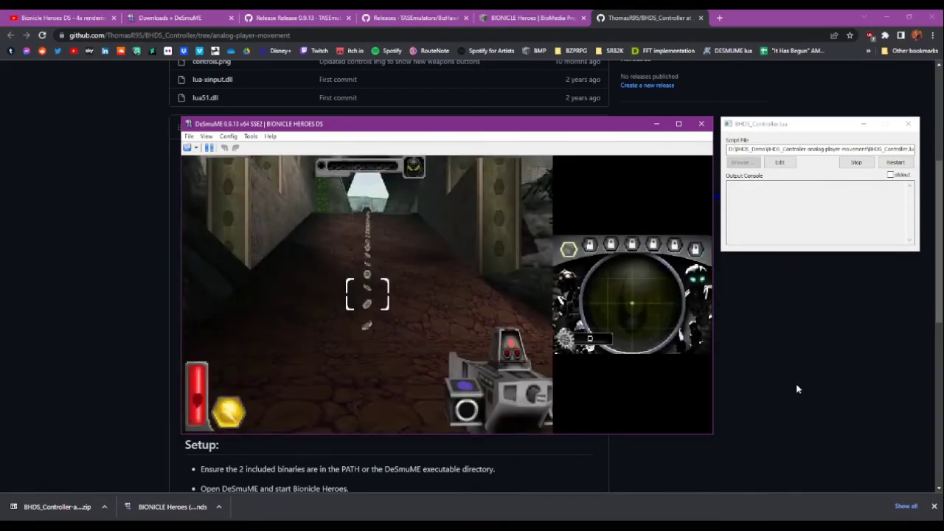
pyautogui.press('Left')
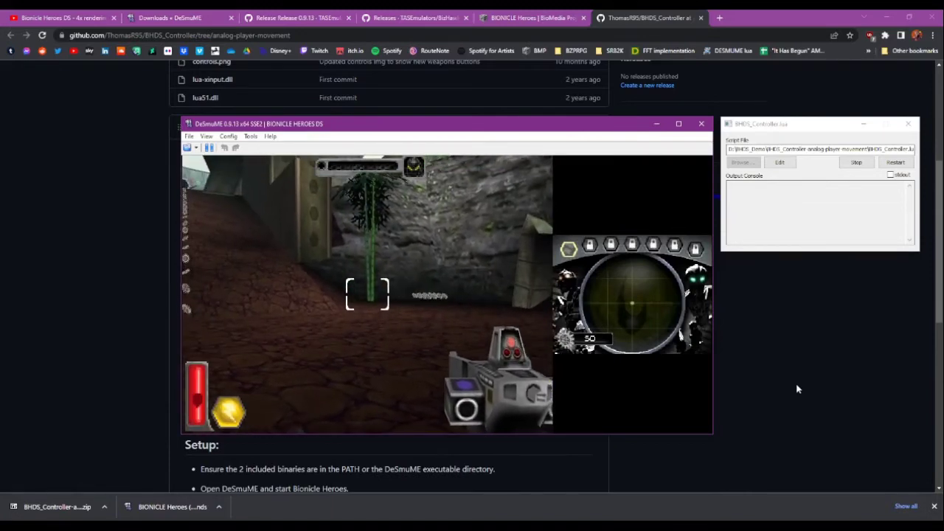
pyautogui.press('Left')
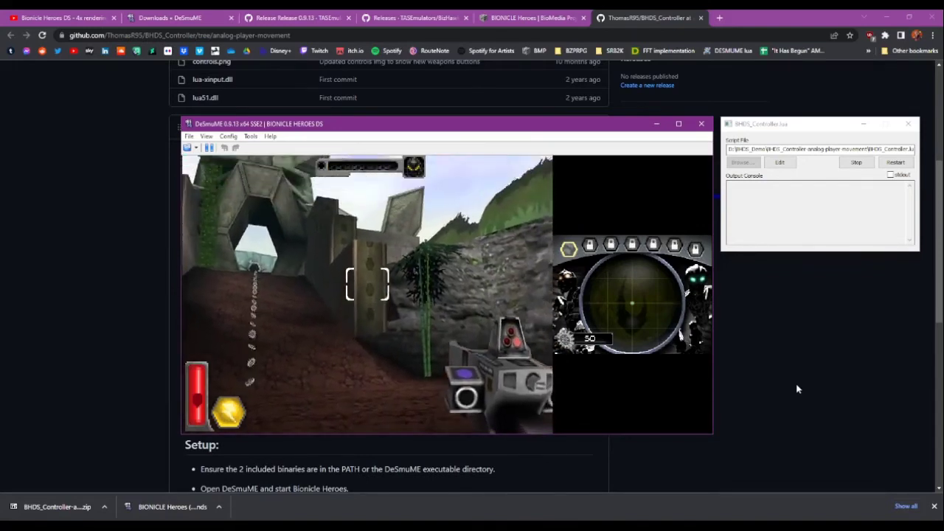
pyautogui.press('Down')
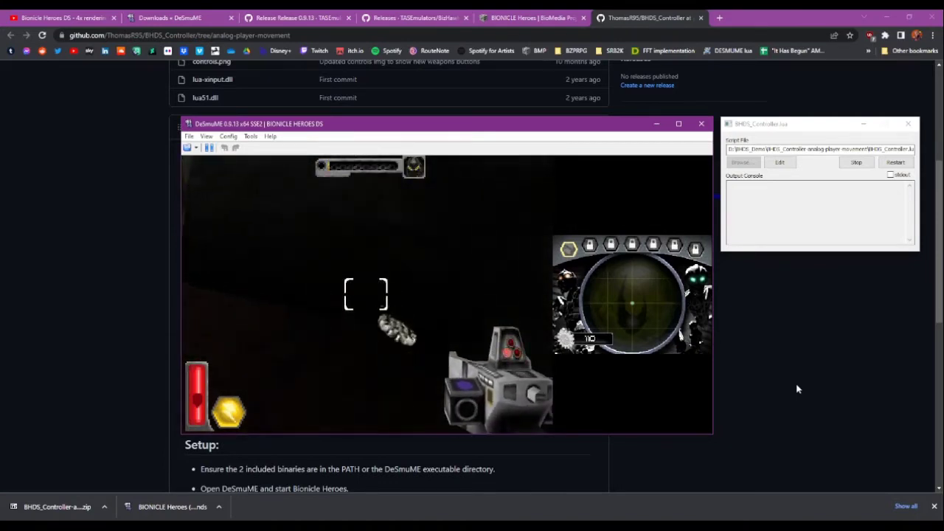
pyautogui.press('Left')
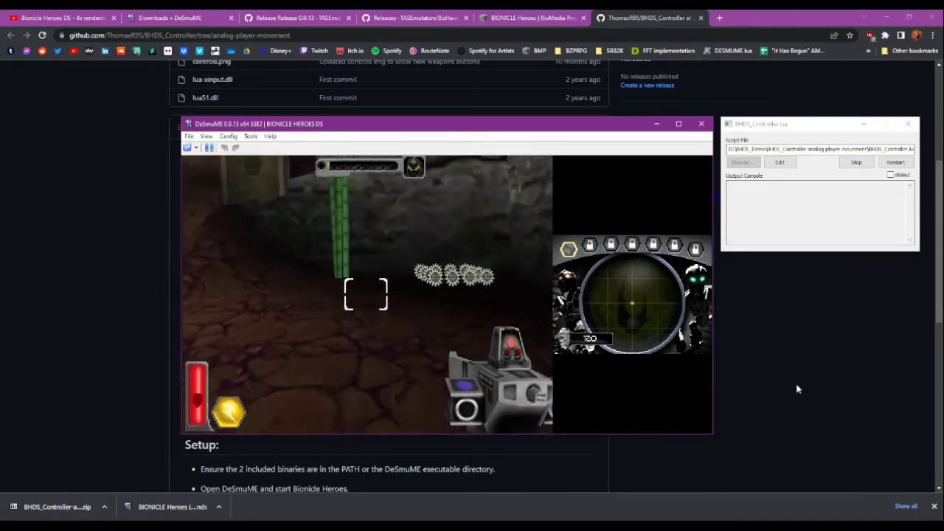
pyautogui.press('Up')
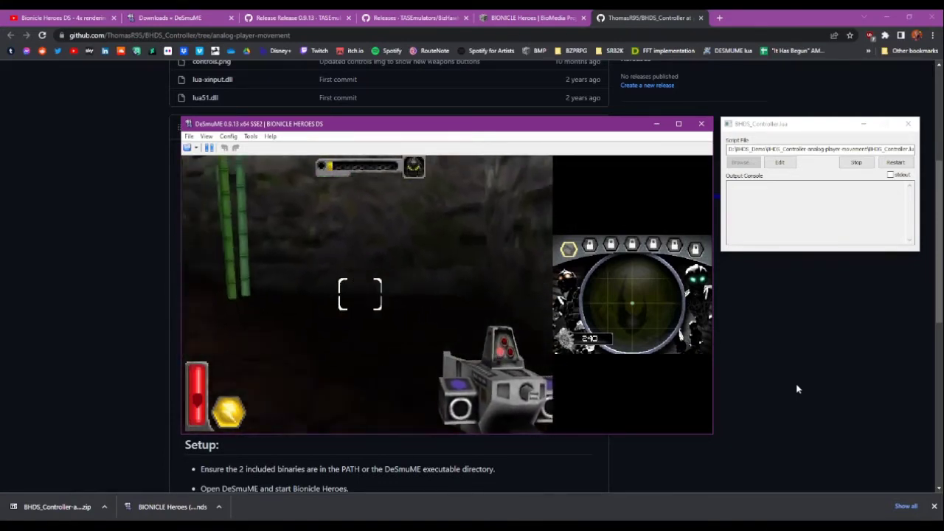
pyautogui.press('Left')
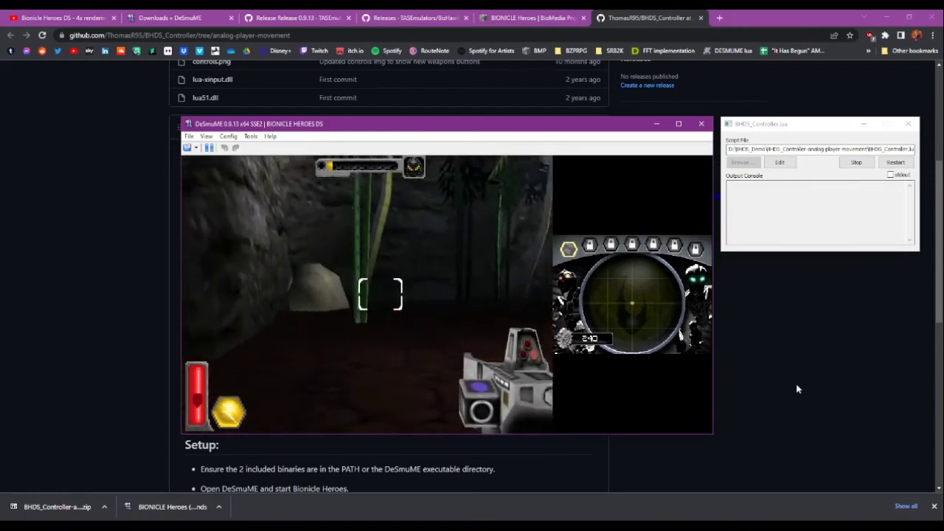
pyautogui.press('Right')
pyautogui.press('Right')
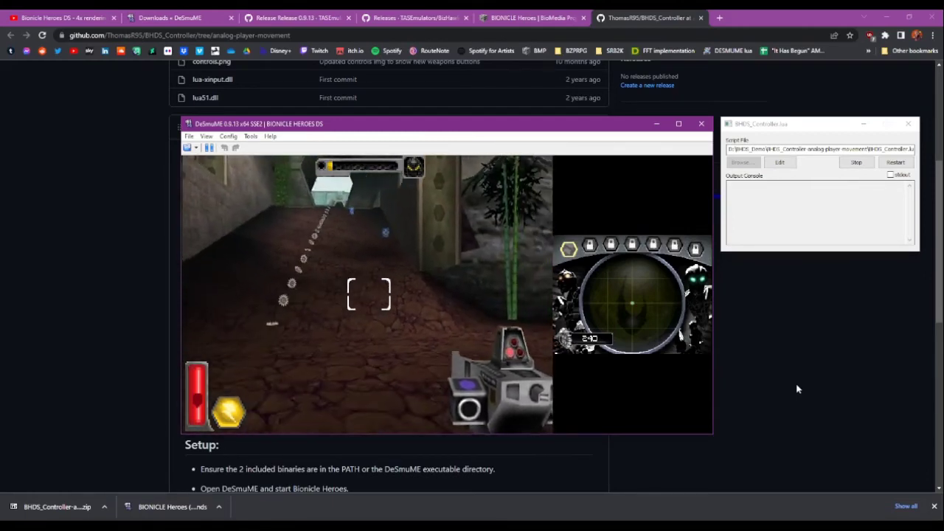
# Step: Aim at the blue enemies coming down the ramp and shoot them
pyautogui.press('Left')
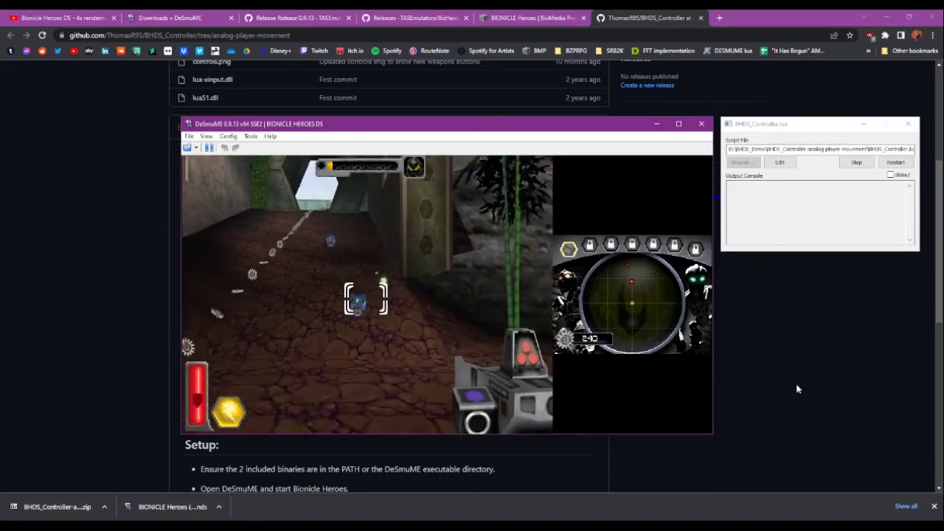
pyautogui.press('Up')
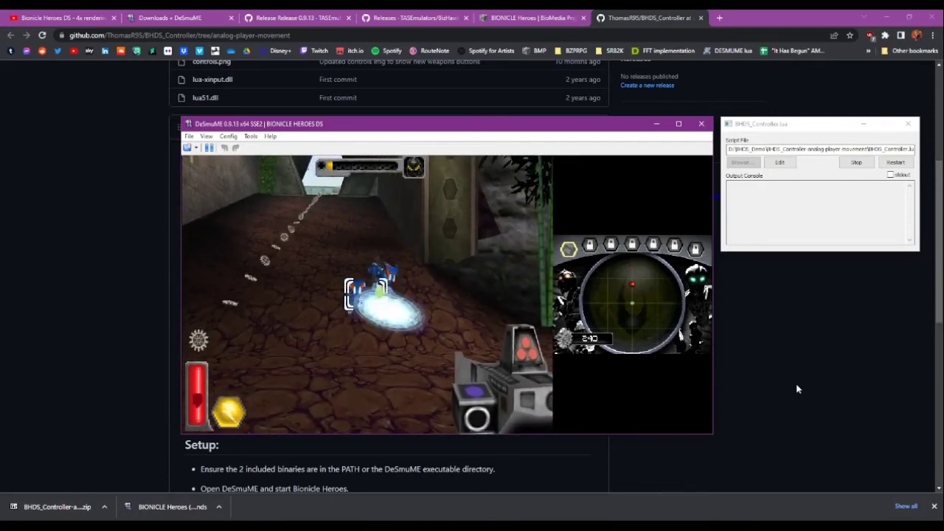
pyautogui.press('Up')
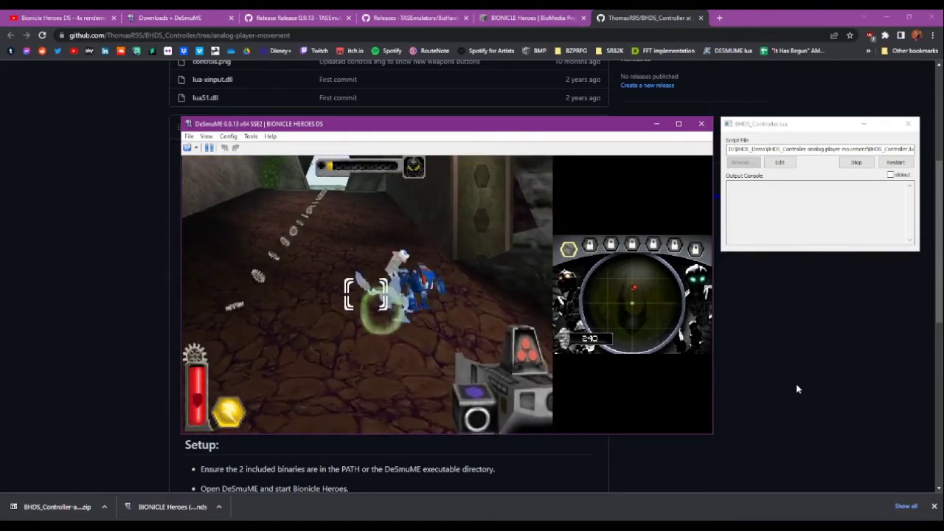
pyautogui.press('Left')
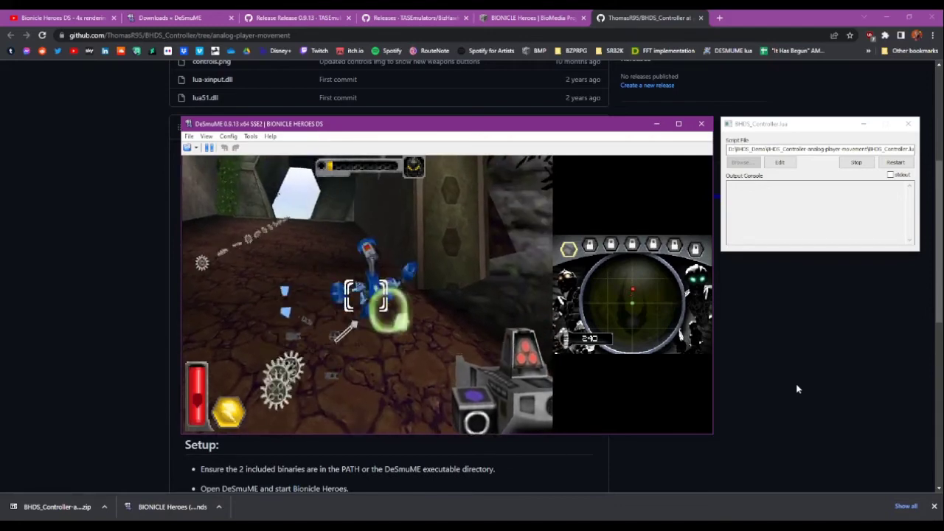
pyautogui.press('Right')
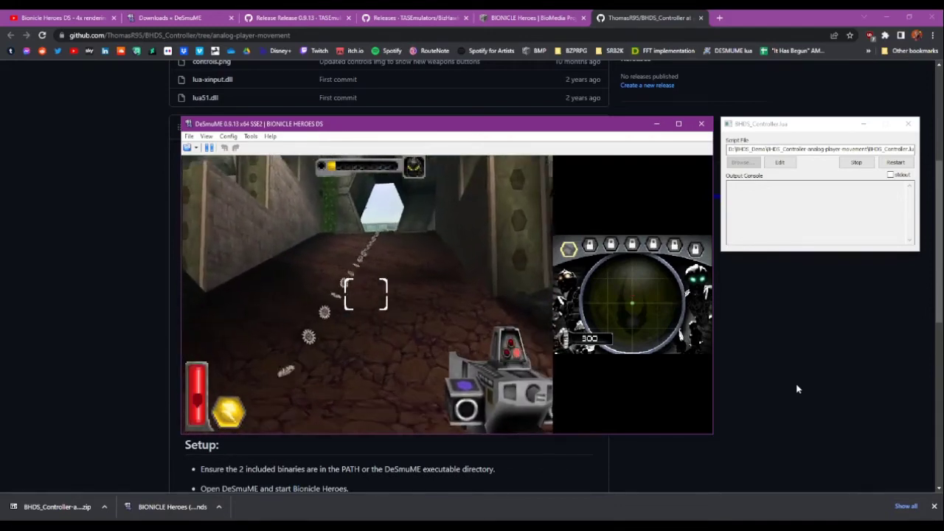
# Step: Collect the trail of silver pieces up the ramp and move into the stone gateway facing the courtyard
pyautogui.press('Up')
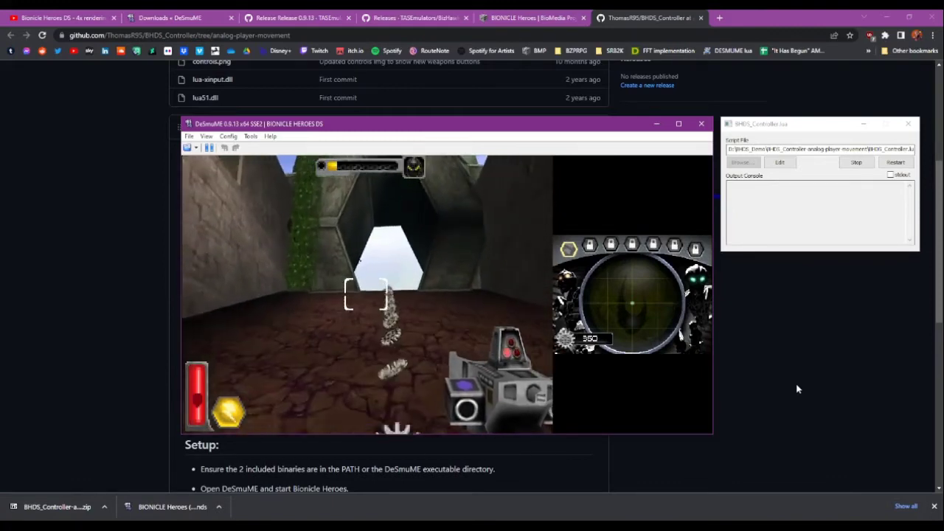
pyautogui.press('Up')
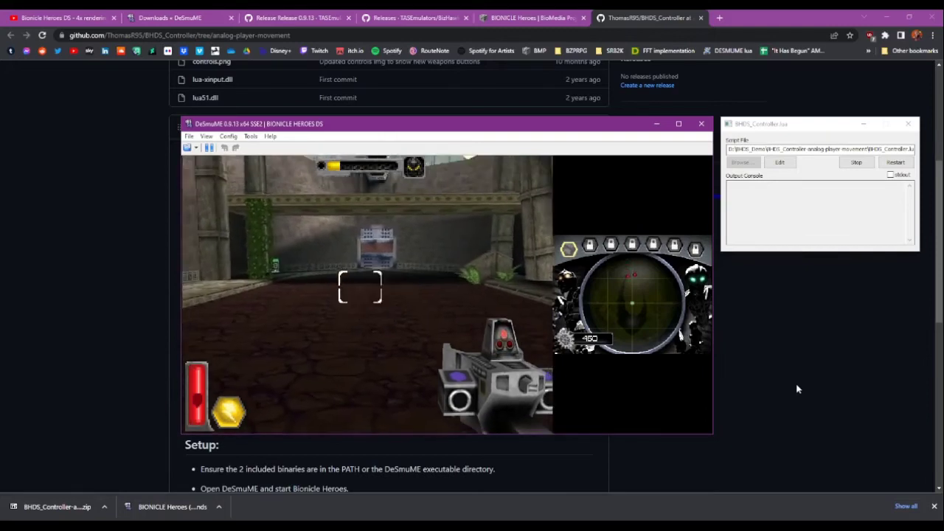
pyautogui.press('Left')
pyautogui.press('Down')
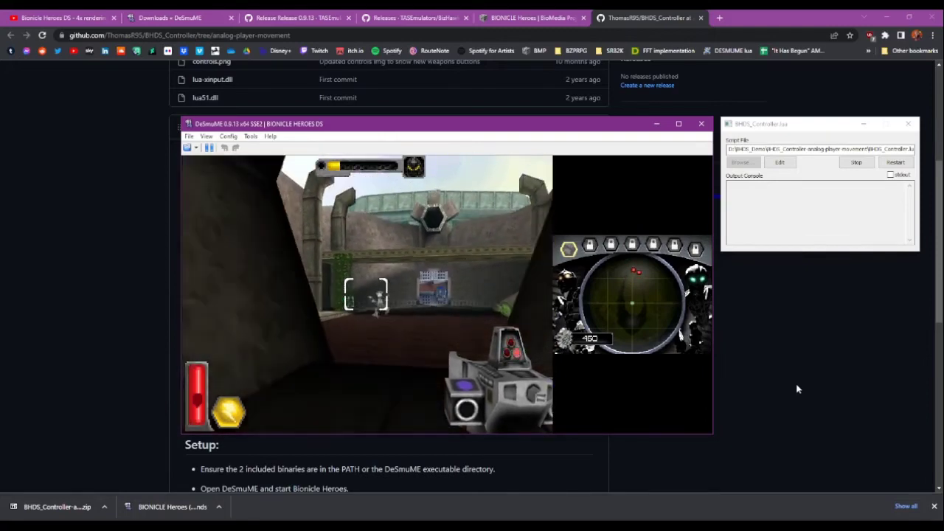
# Step: Shoot the blue and white enemies approaching the gateway and advance into the courtyard
pyautogui.press('Right')
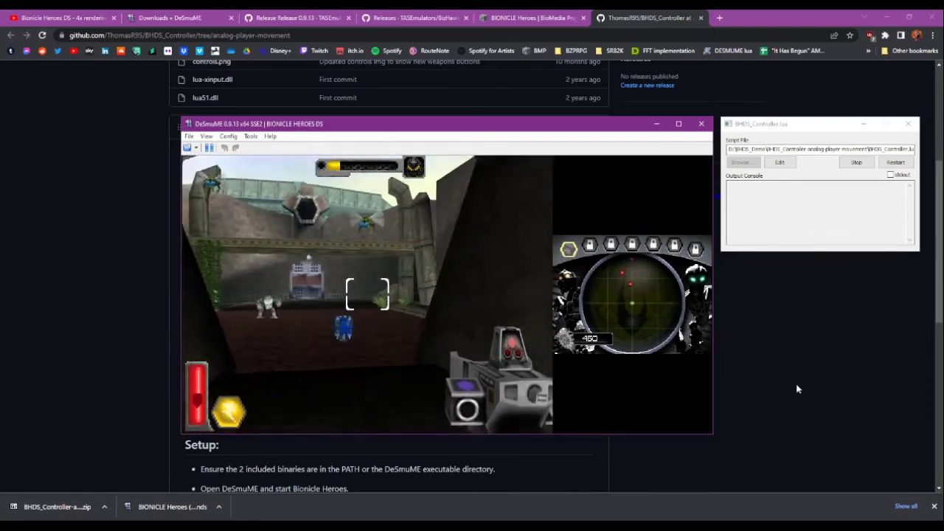
pyautogui.press('Up')
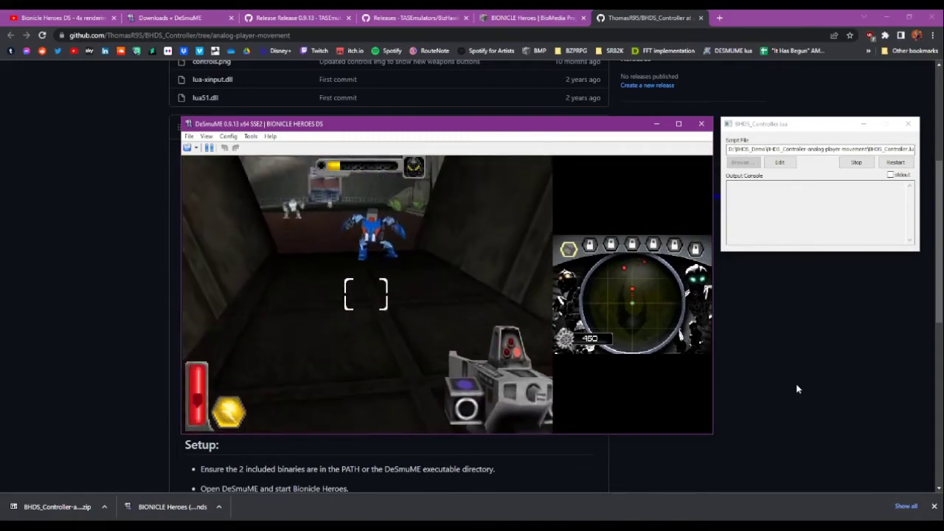
pyautogui.press('x')
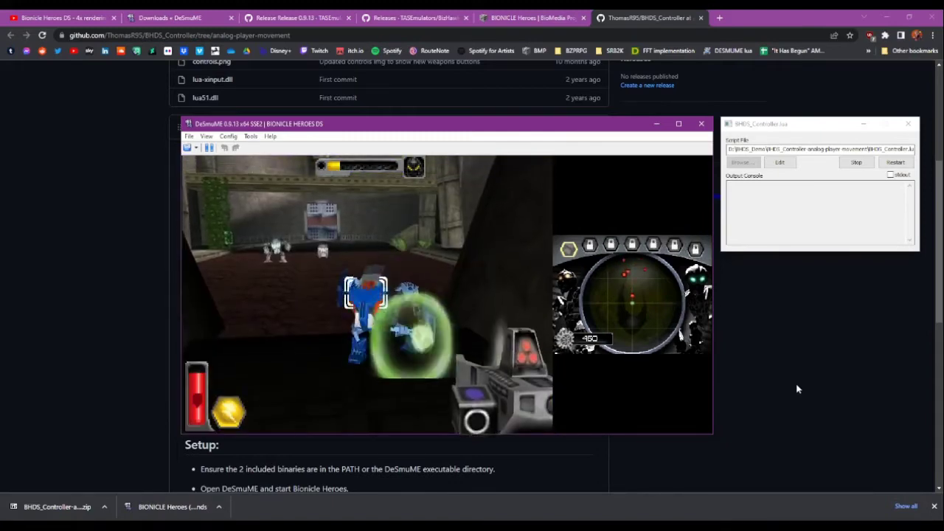
pyautogui.press('Left')
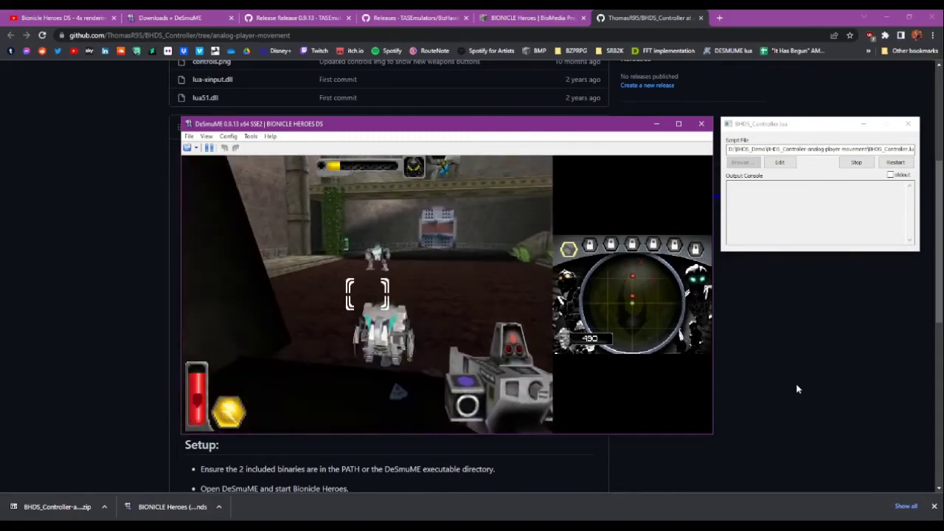
pyautogui.press('Up')
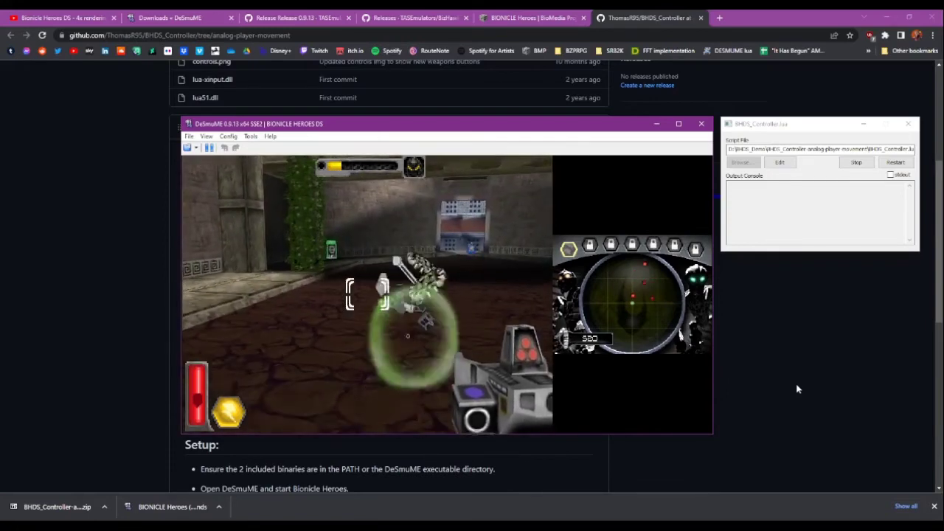
pyautogui.press('Left')
pyautogui.press('Up')
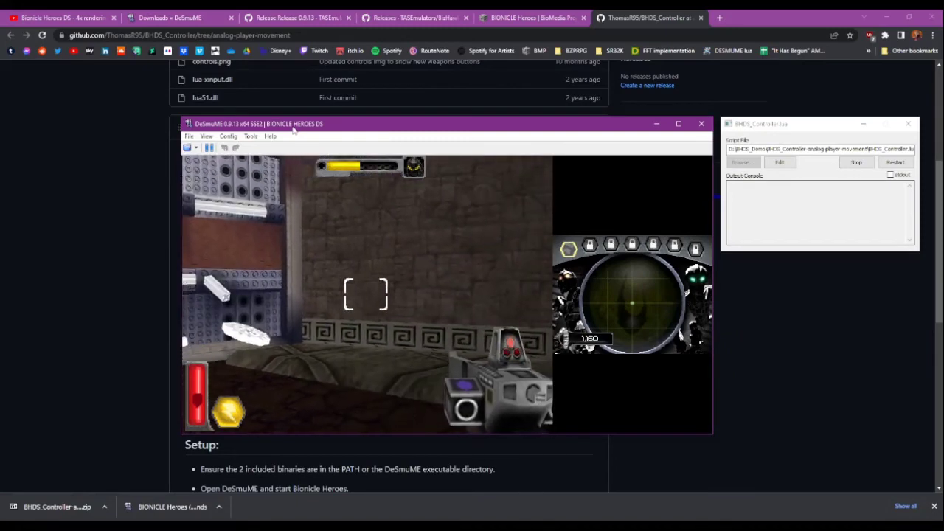
# Step: Face the brick door at the courtyard's far wall, assemble its loose parts onto it, and move forward
pyautogui.press('Left')
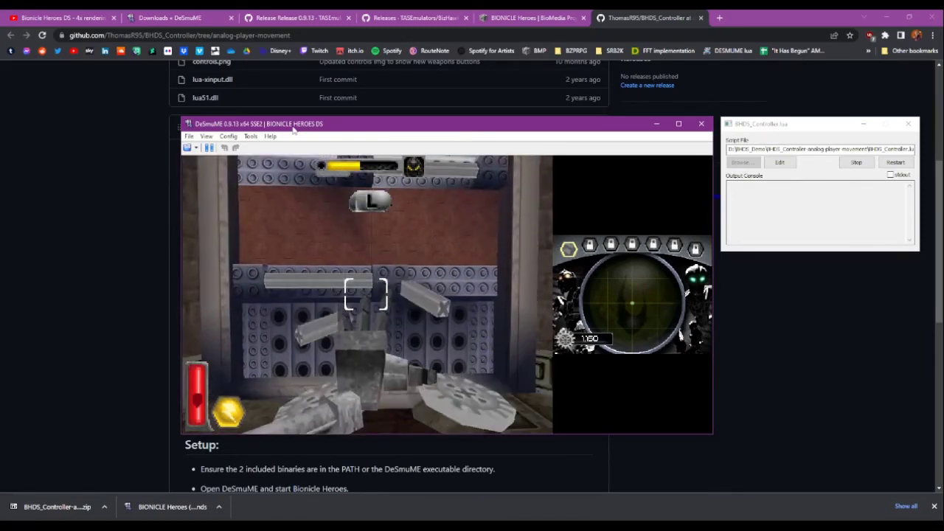
pyautogui.press('Left')
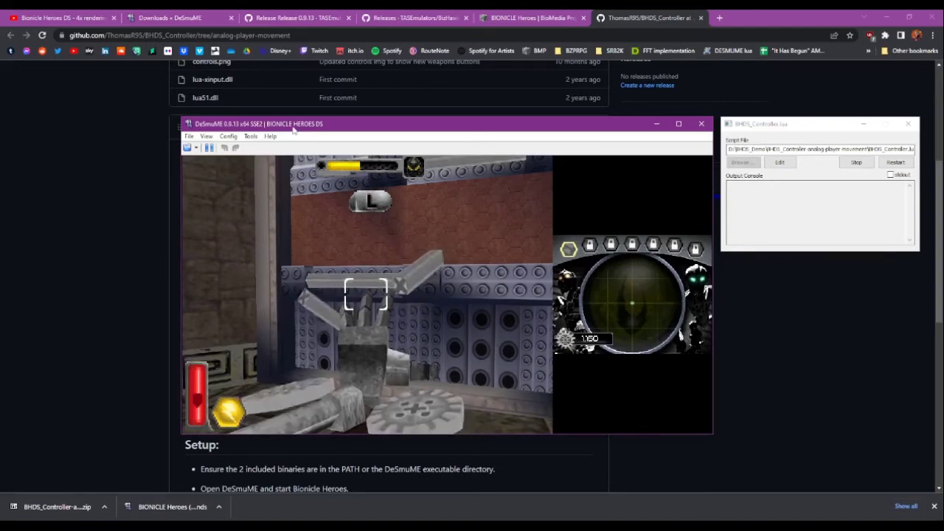
pyautogui.press('Left')
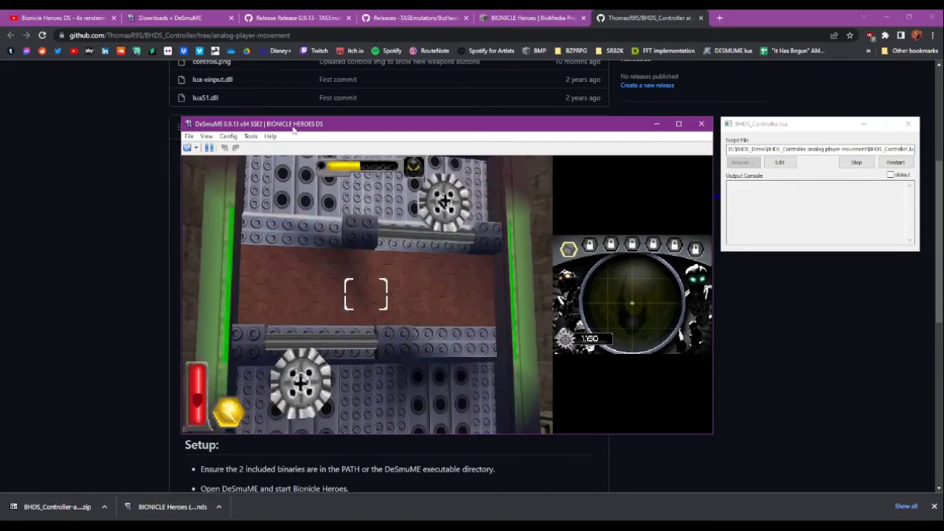
pyautogui.press('Up')
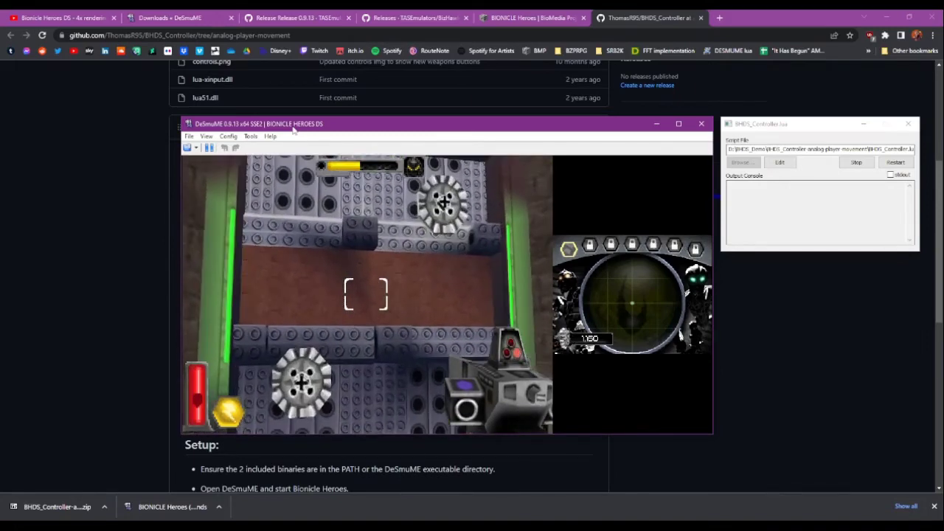
pyautogui.press('Up')
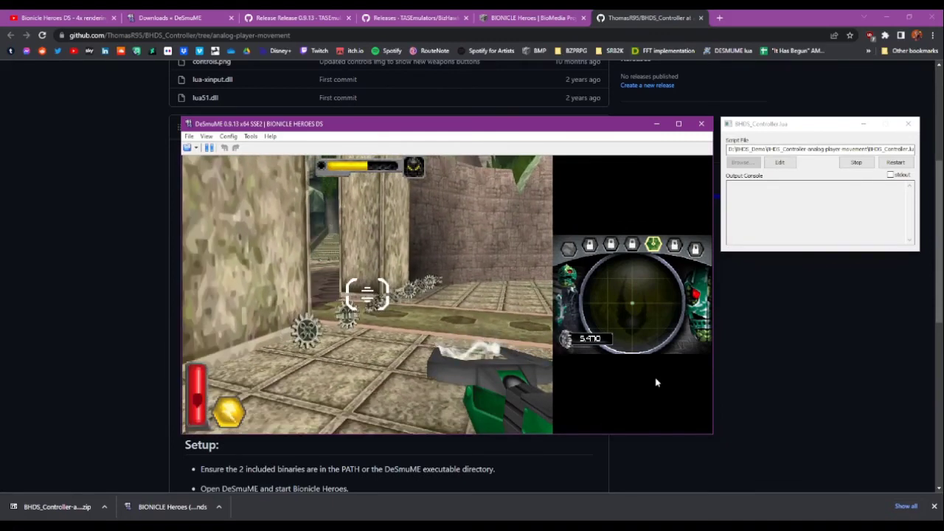
# Step: Pause and resume the game, then switch from the green character to the one in the first slot
pyautogui.press('Return')
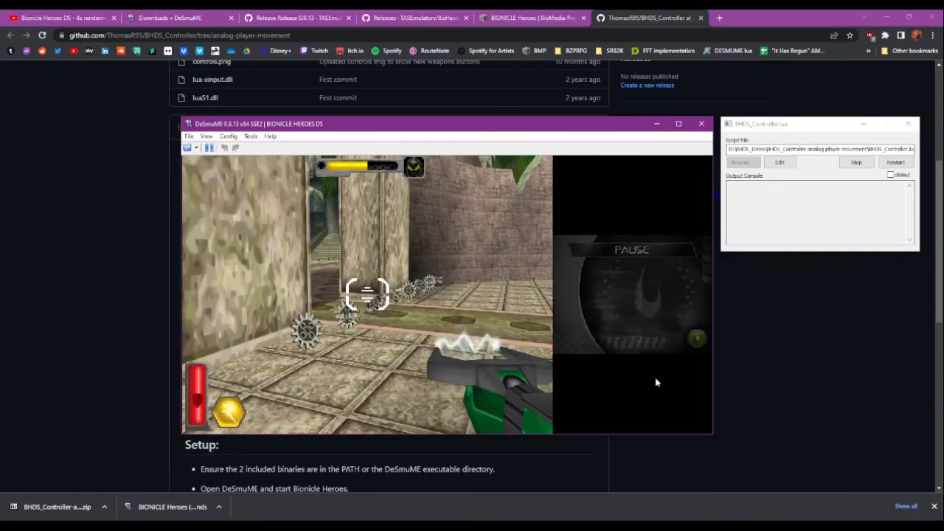
pyautogui.press('Return')
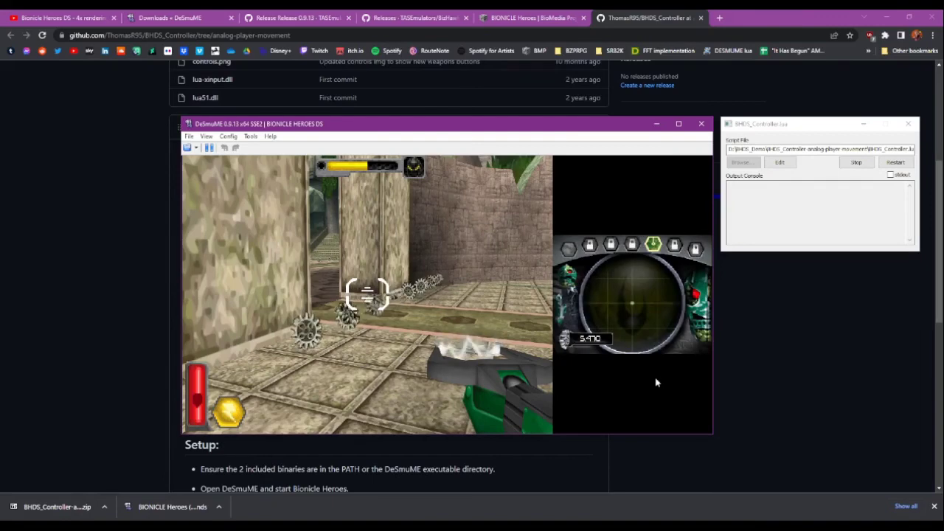
pyautogui.press('q')
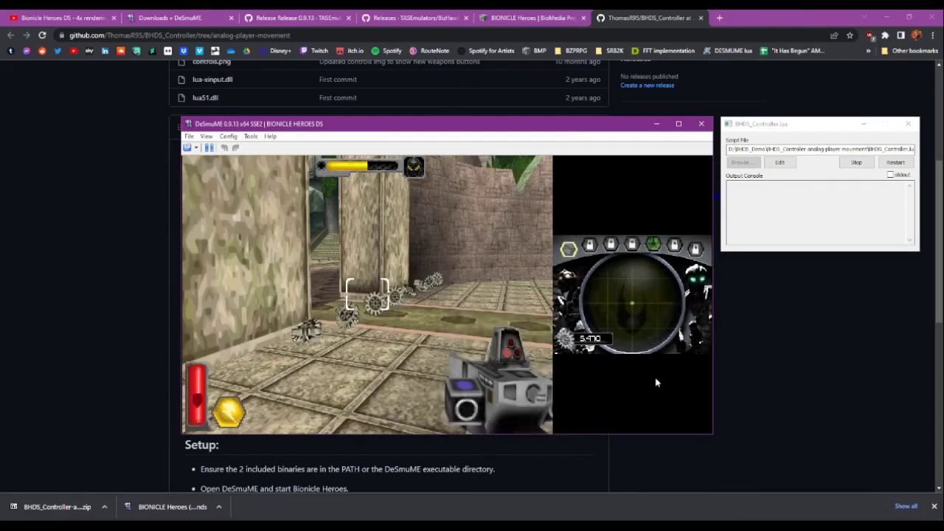